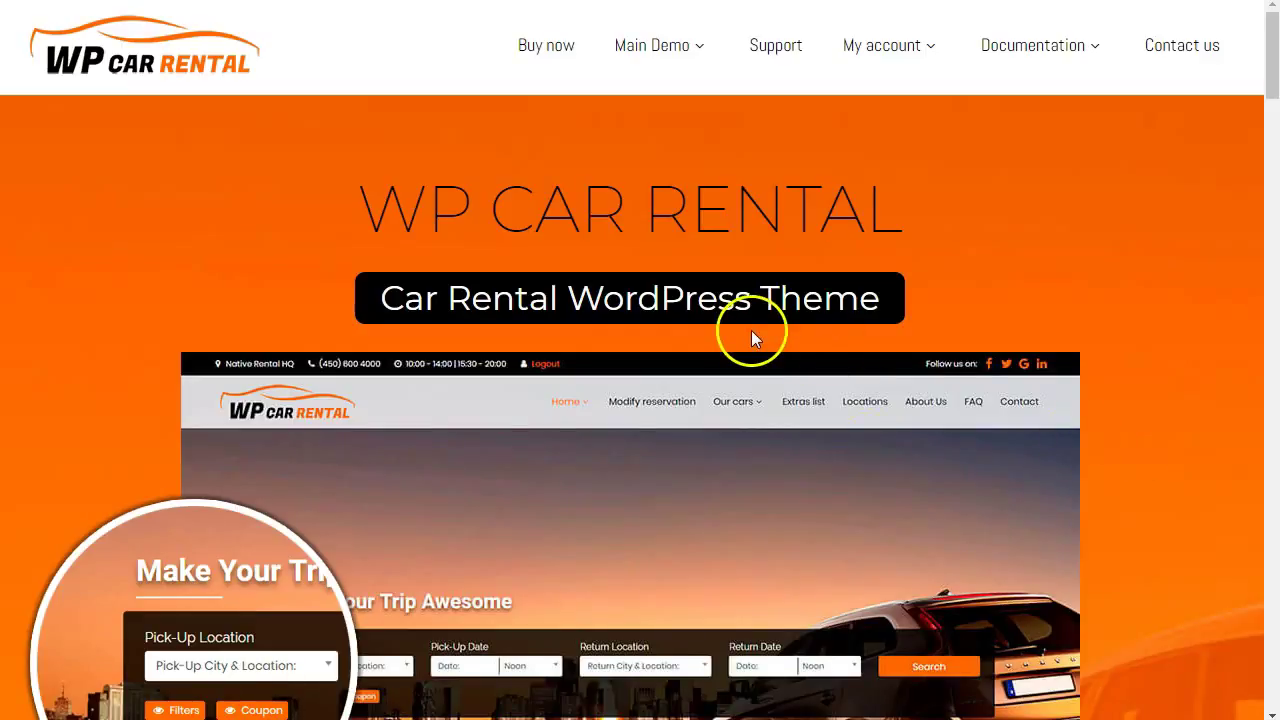
# Review the WP Car Rental download package contents, then go to the My account page
pyautogui.scroll(-4, 626, 354)
pyautogui.scroll(-4, 626, 354)
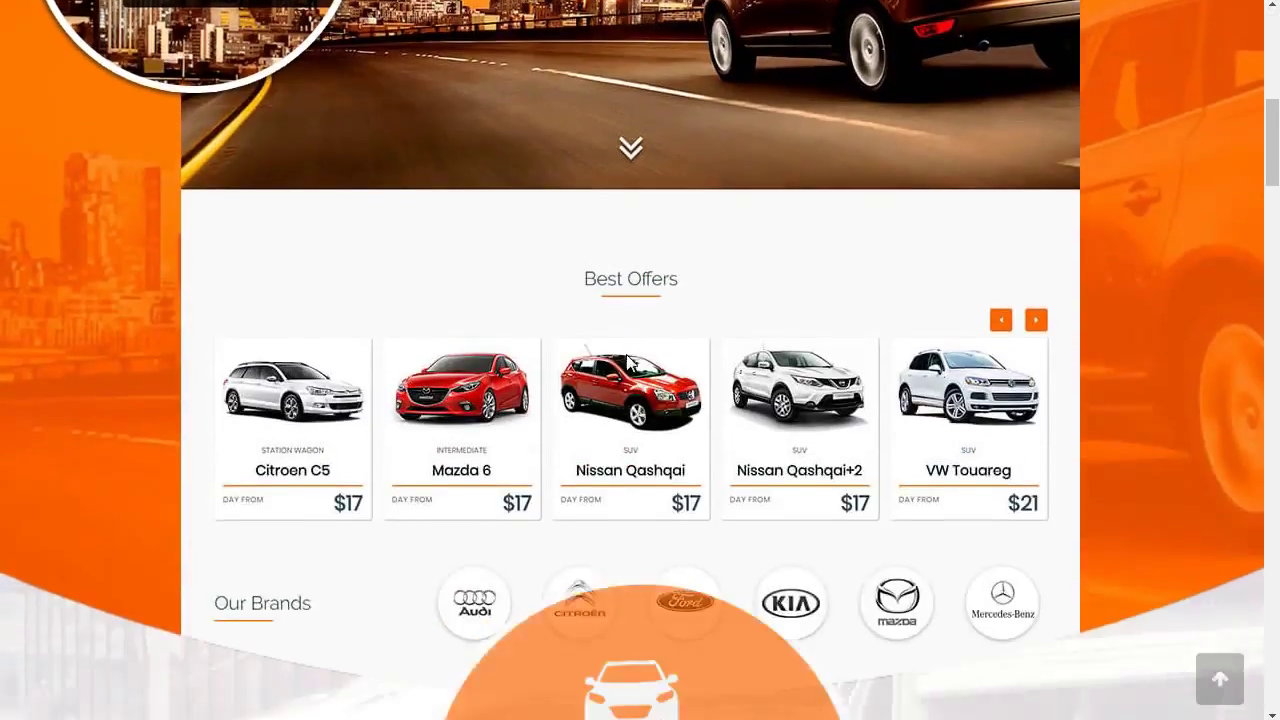
pyautogui.scroll(-3, 628, 360)
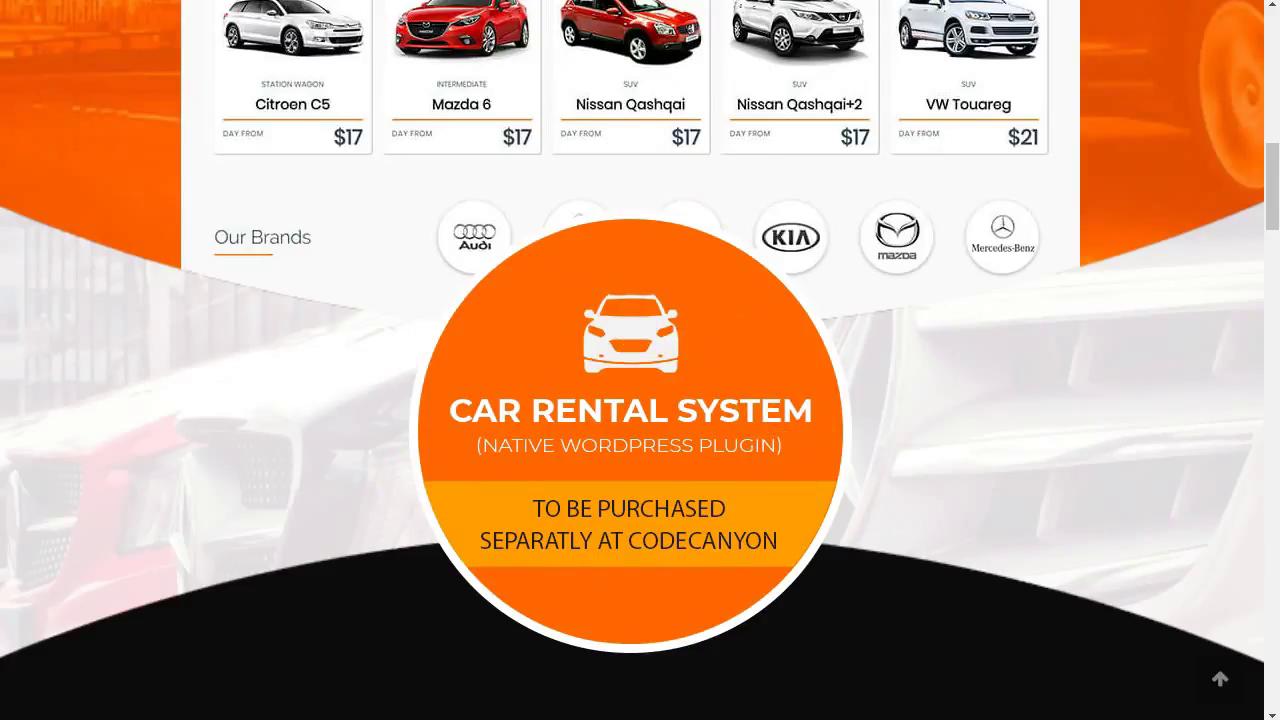
pyautogui.scroll(5, 1020, 320)
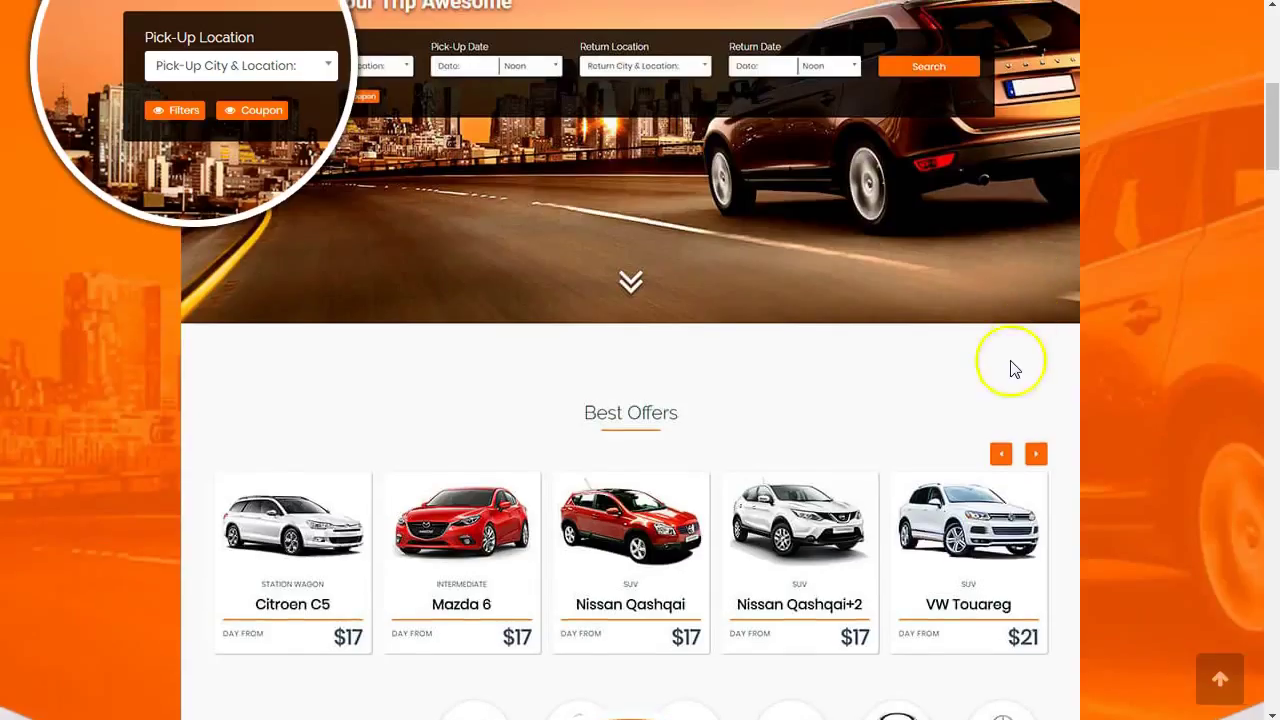
pyautogui.scroll(6, 930, 385)
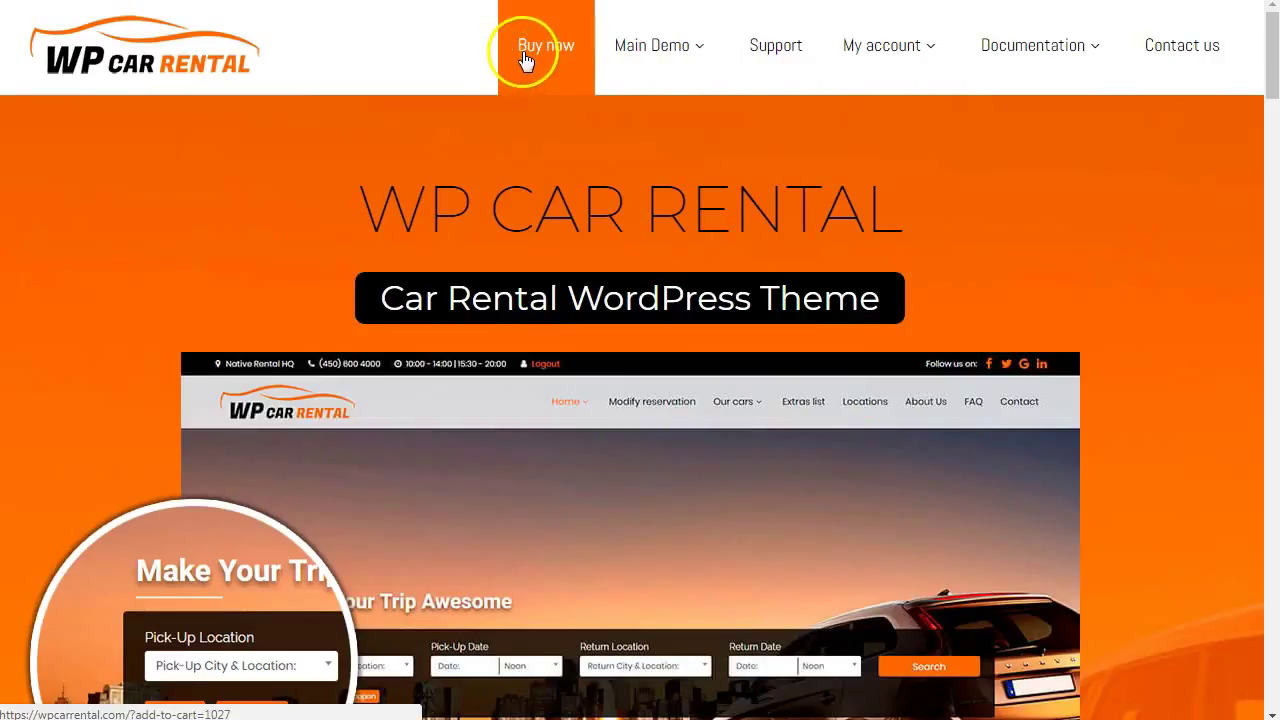
pyautogui.moveTo(881, 45)
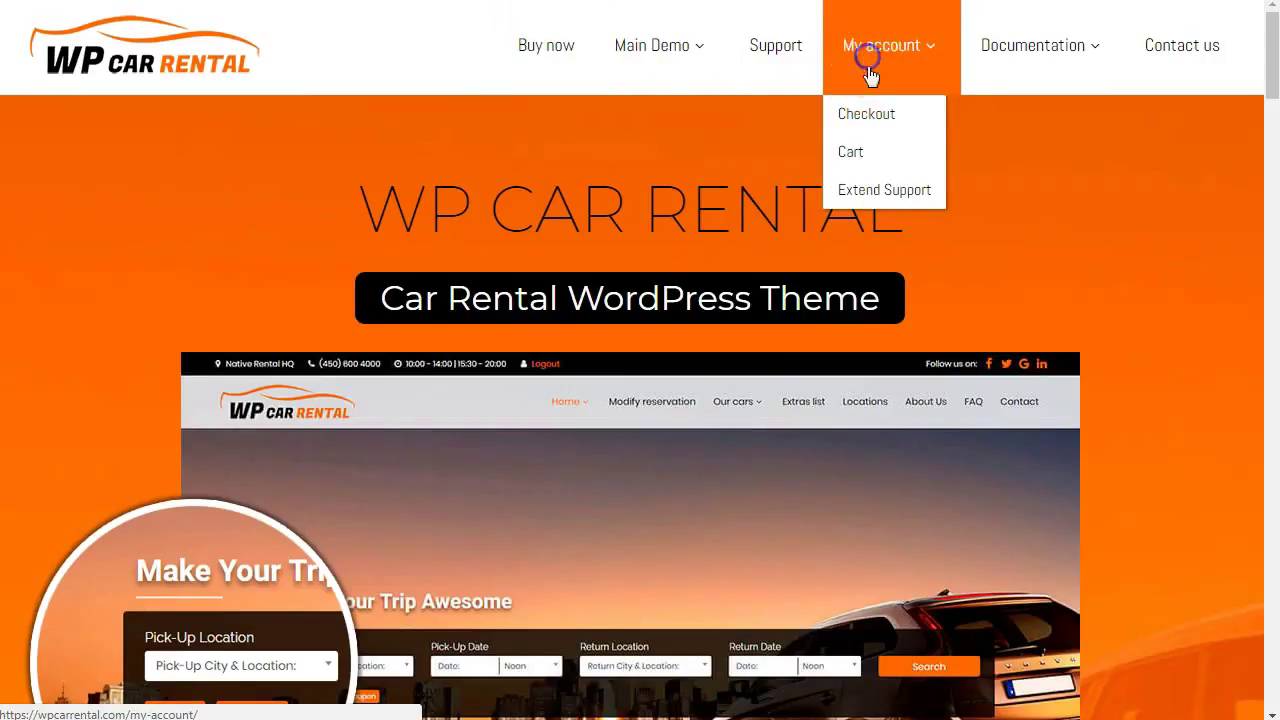
pyautogui.click(870, 70)
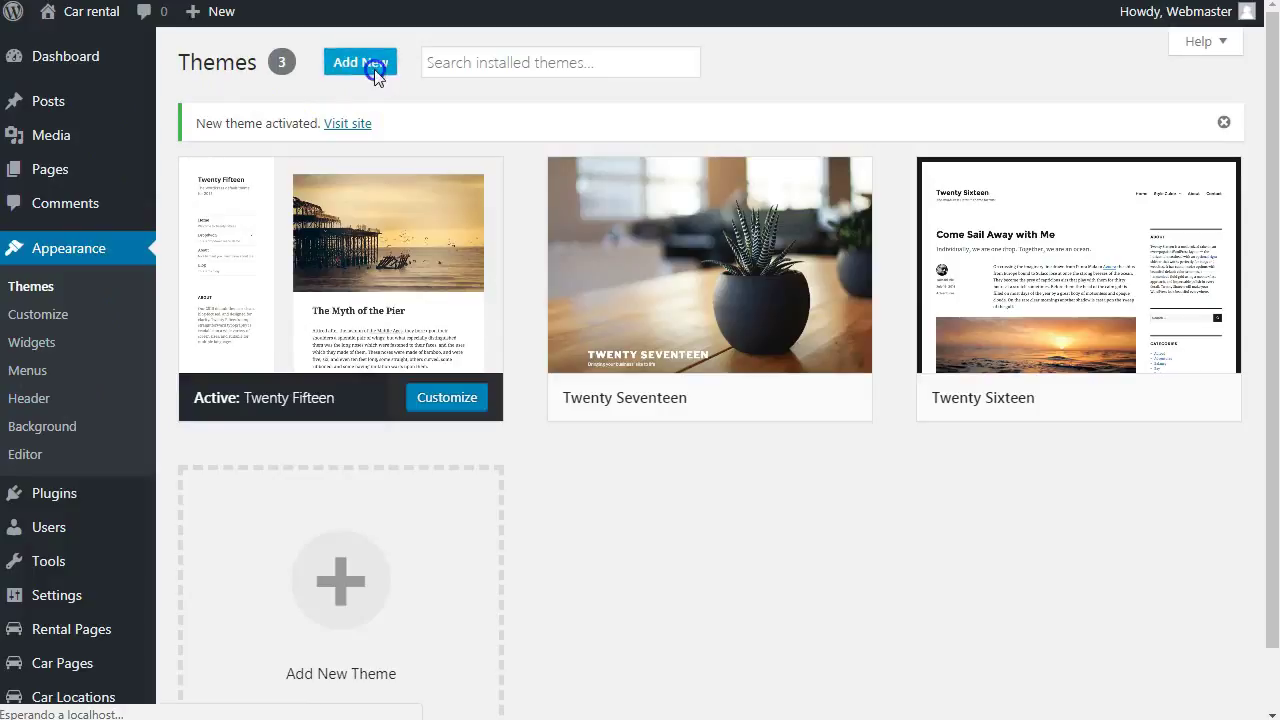
# Upload and install the wp-car-rental.zip theme
pyautogui.click(372, 65)
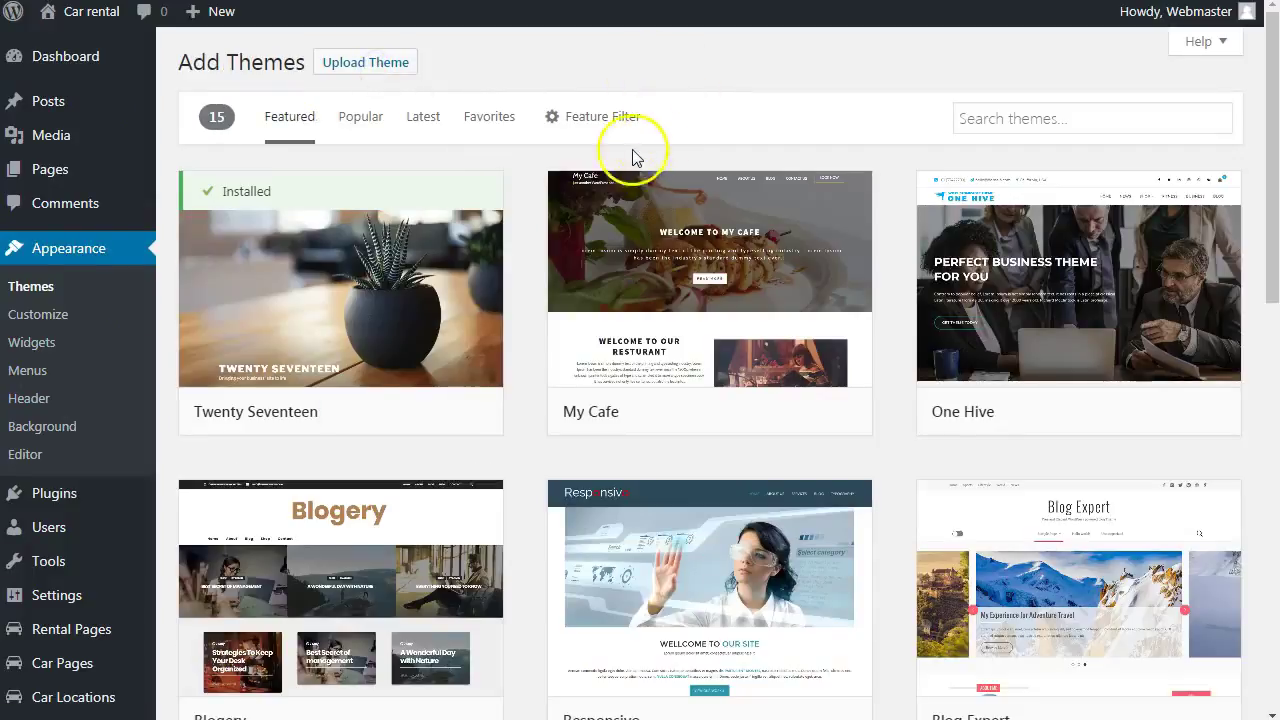
pyautogui.click(365, 62)
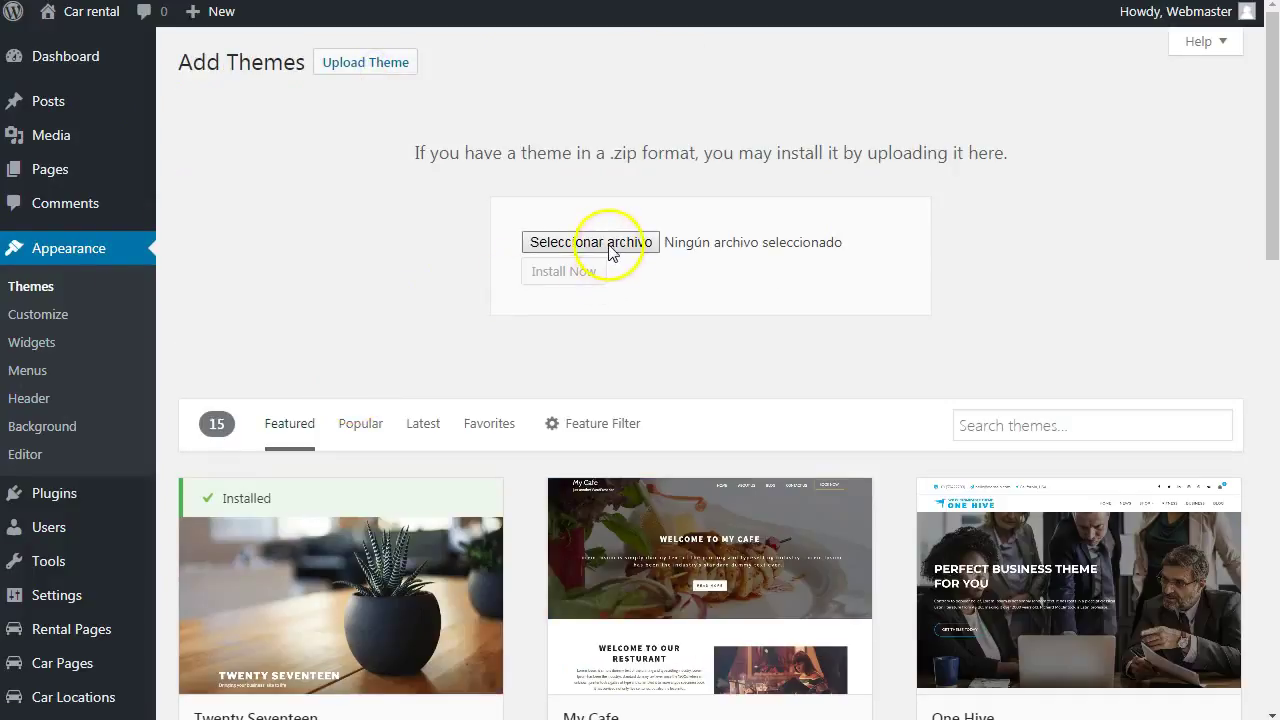
pyautogui.click(595, 245)
pyautogui.click(289, 155)
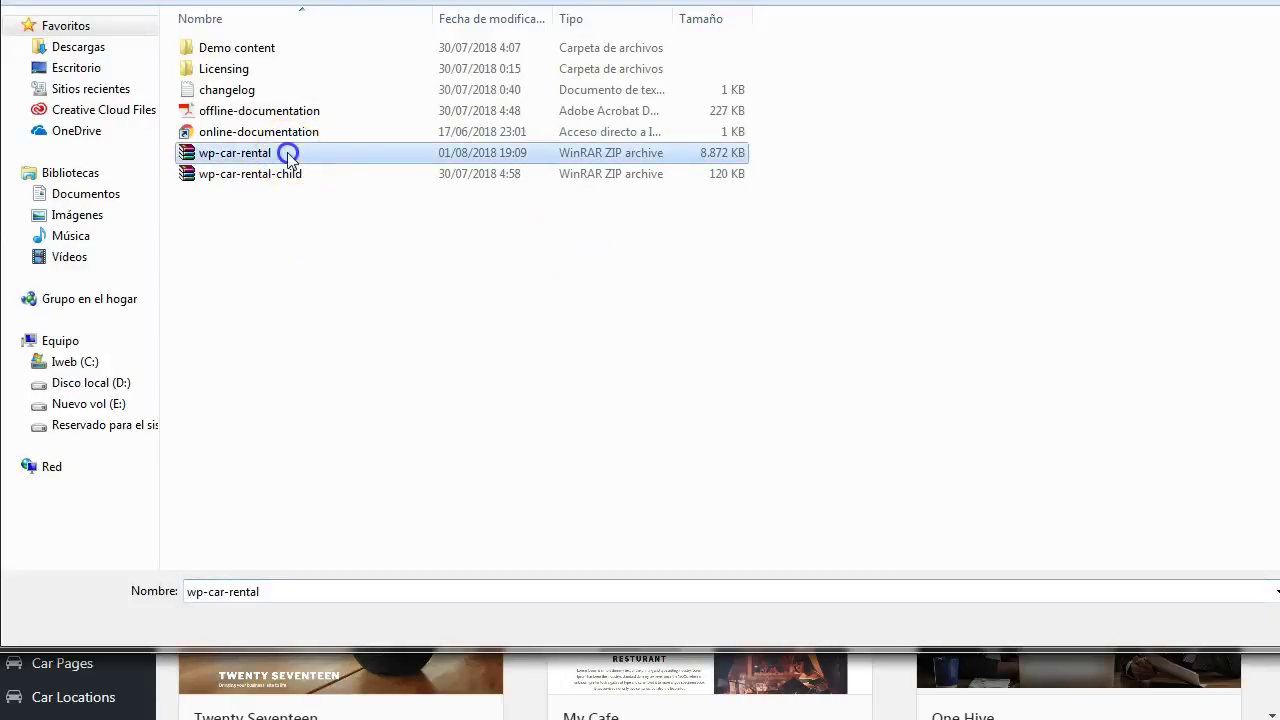
pyautogui.click(302, 180)
pyautogui.doubleClick(288, 155)
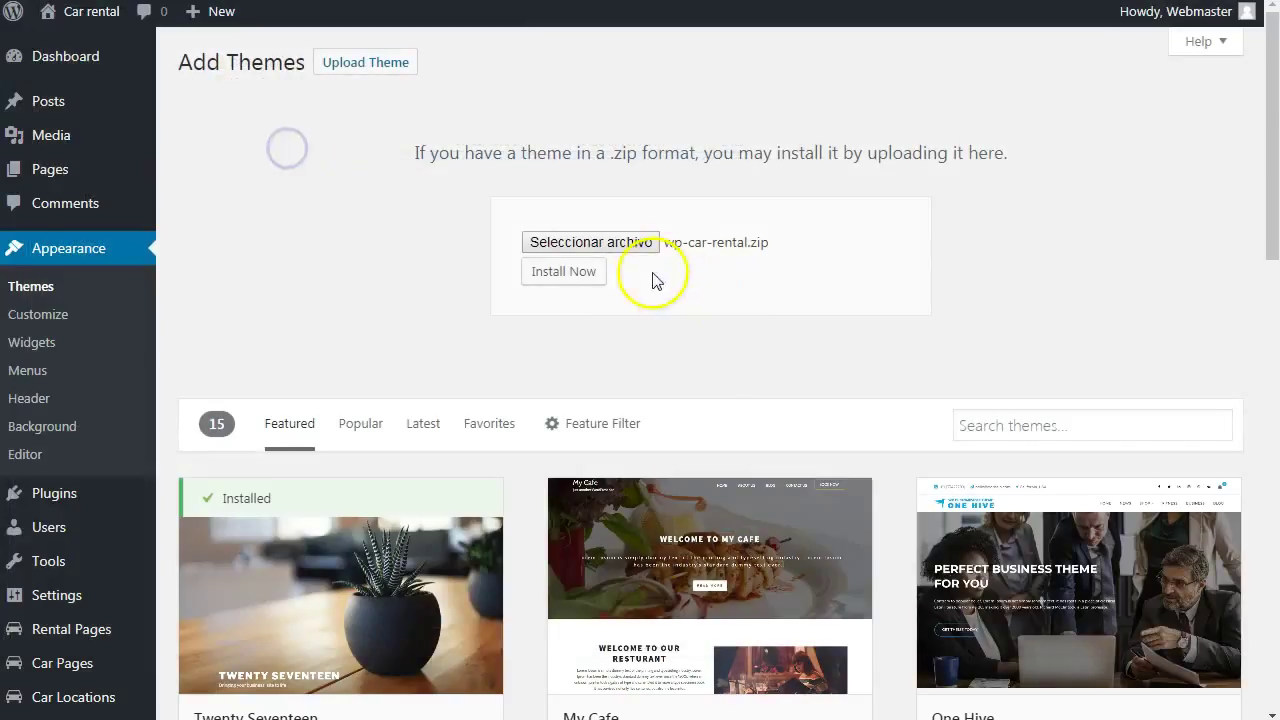
pyautogui.click(563, 271)
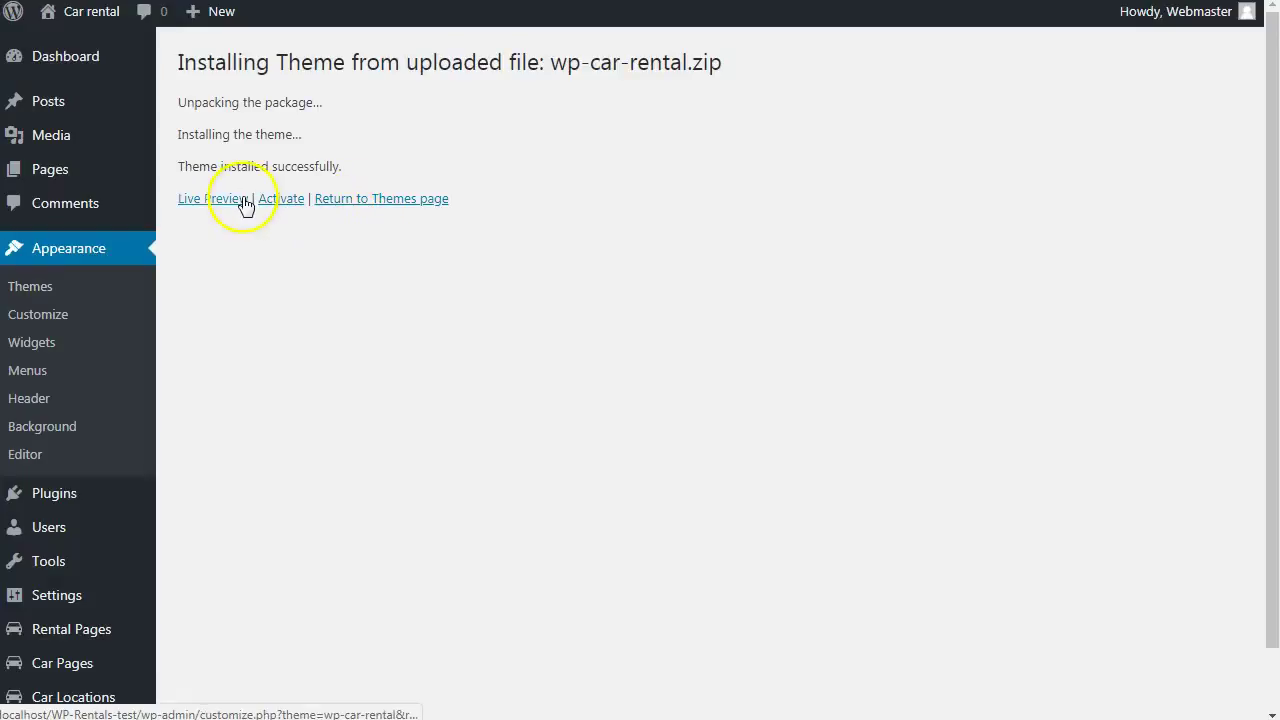
pyautogui.click(376, 198)
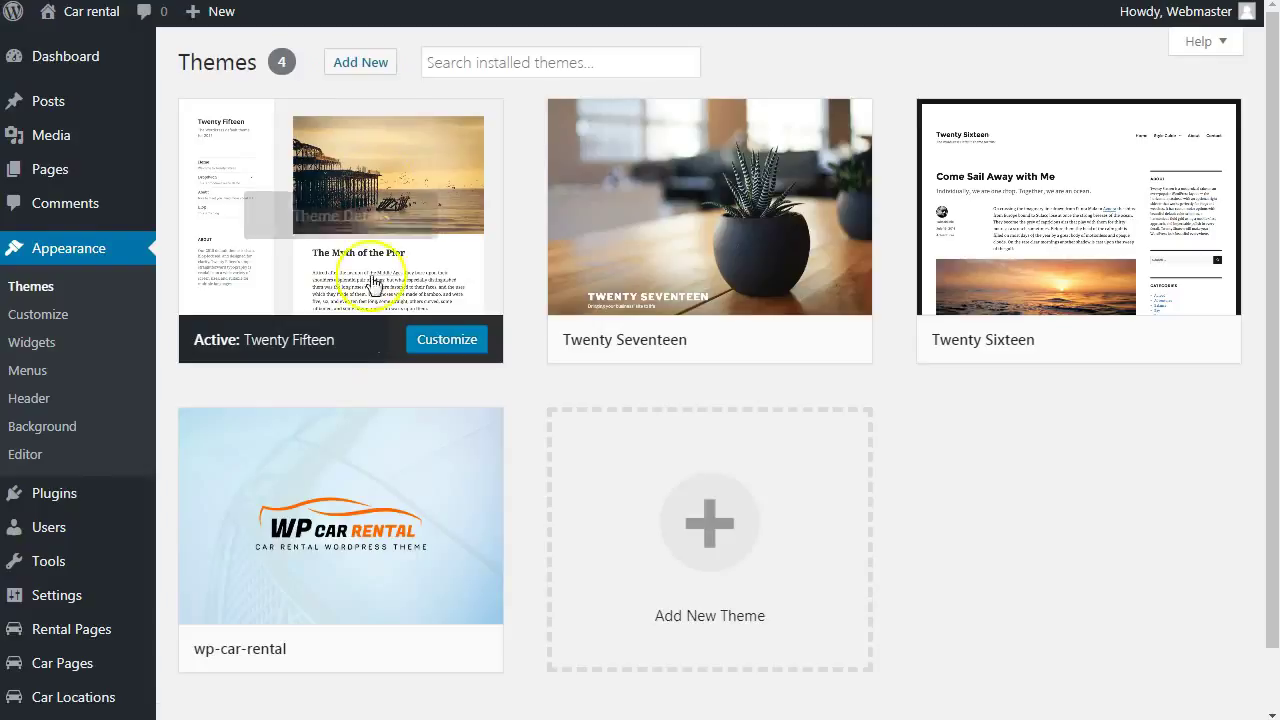
# Upload and install wp-car-rental-child.zip, then activate the child theme
pyautogui.click(361, 66)
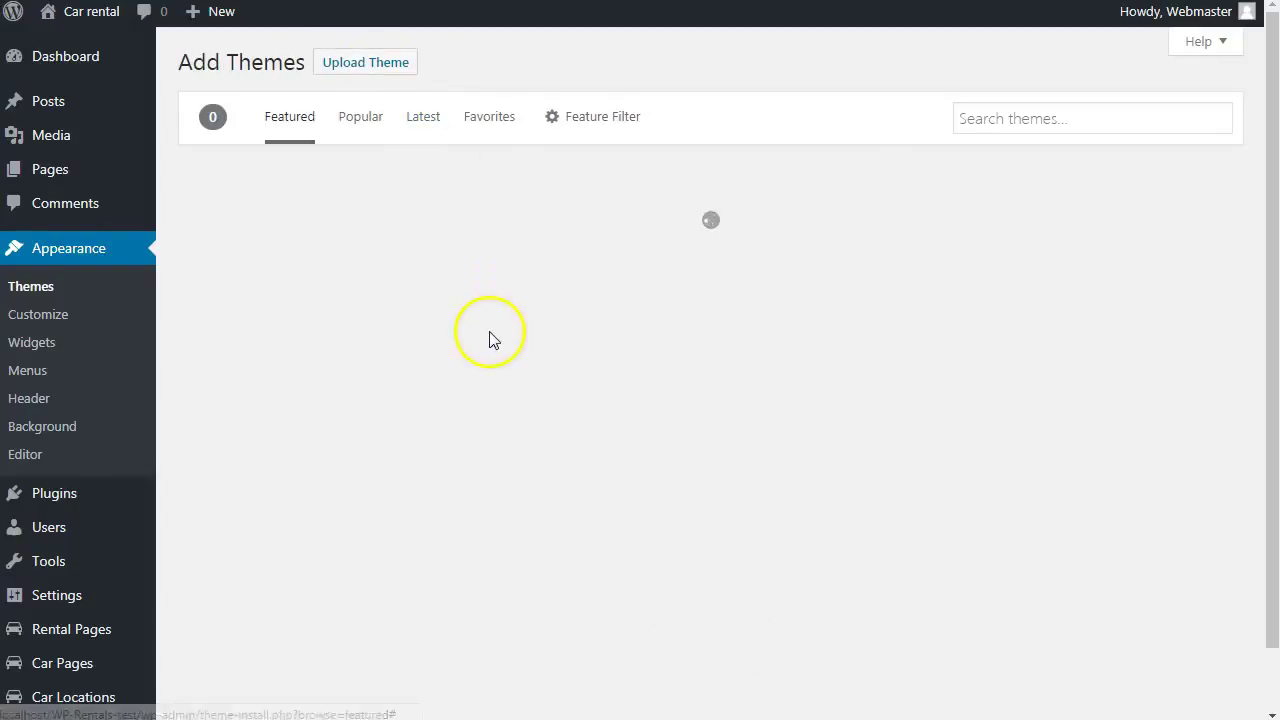
pyautogui.click(398, 68)
pyautogui.click(623, 245)
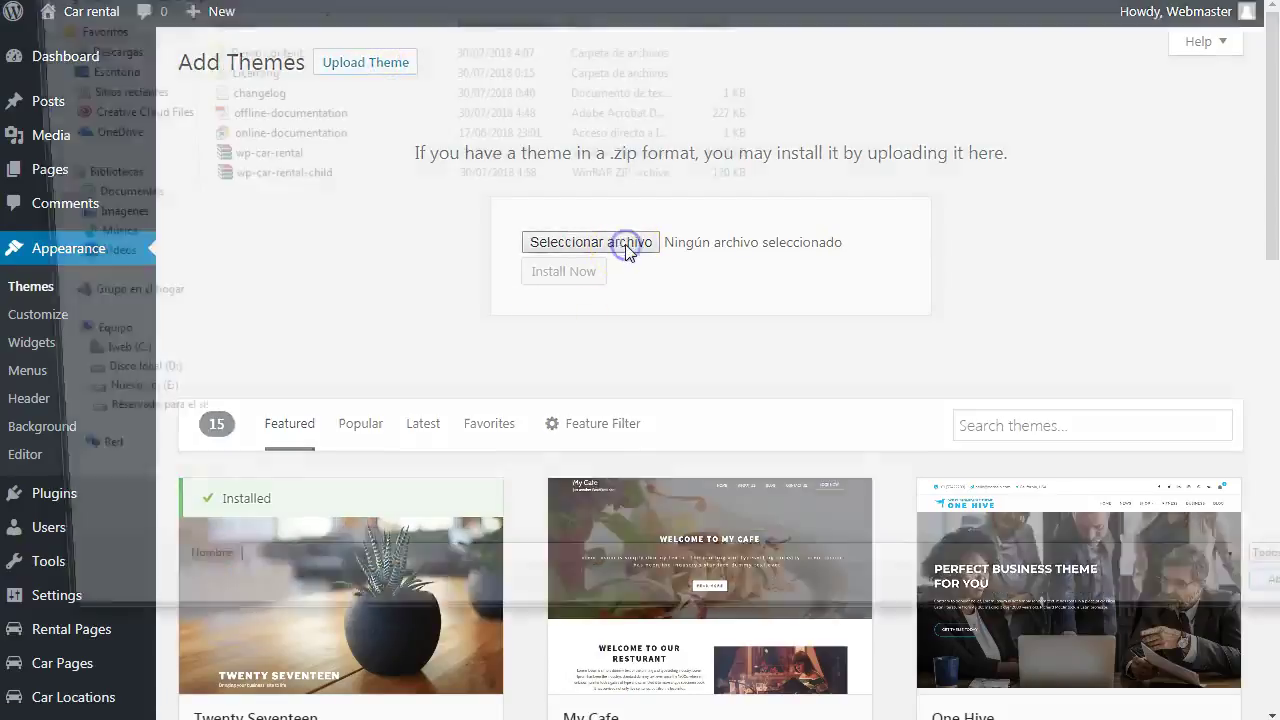
pyautogui.doubleClick(271, 174)
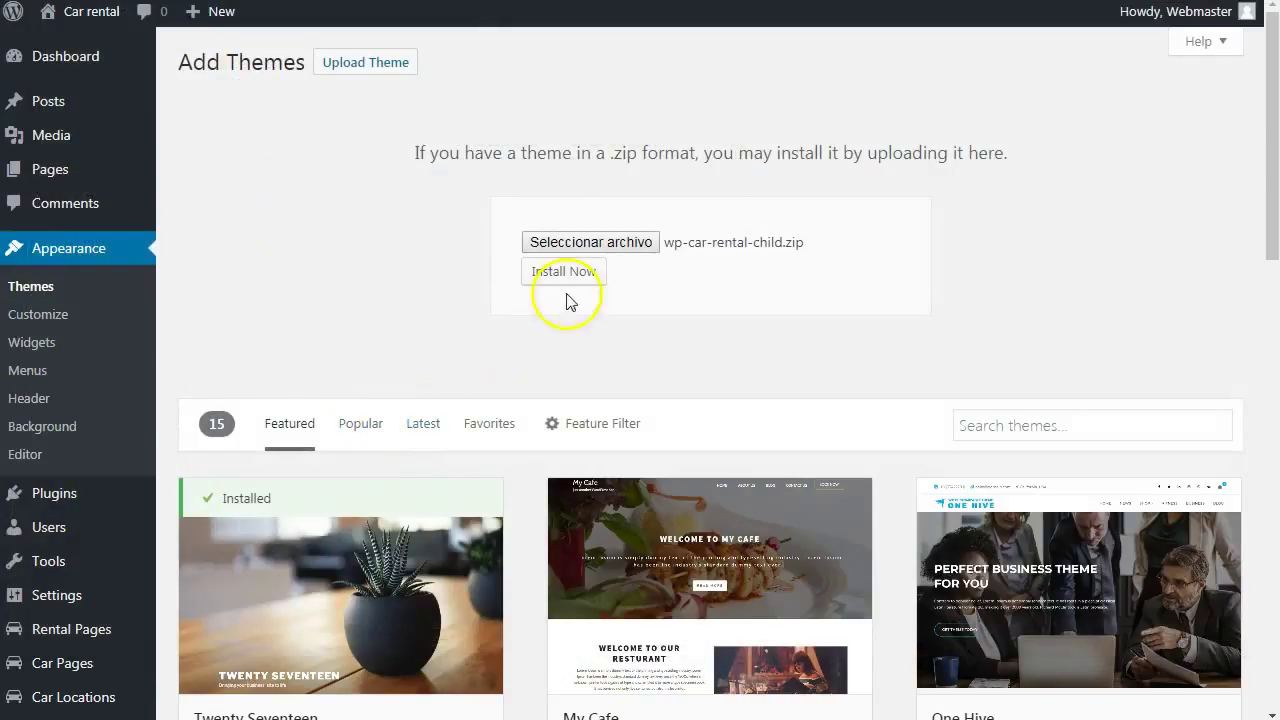
pyautogui.click(572, 273)
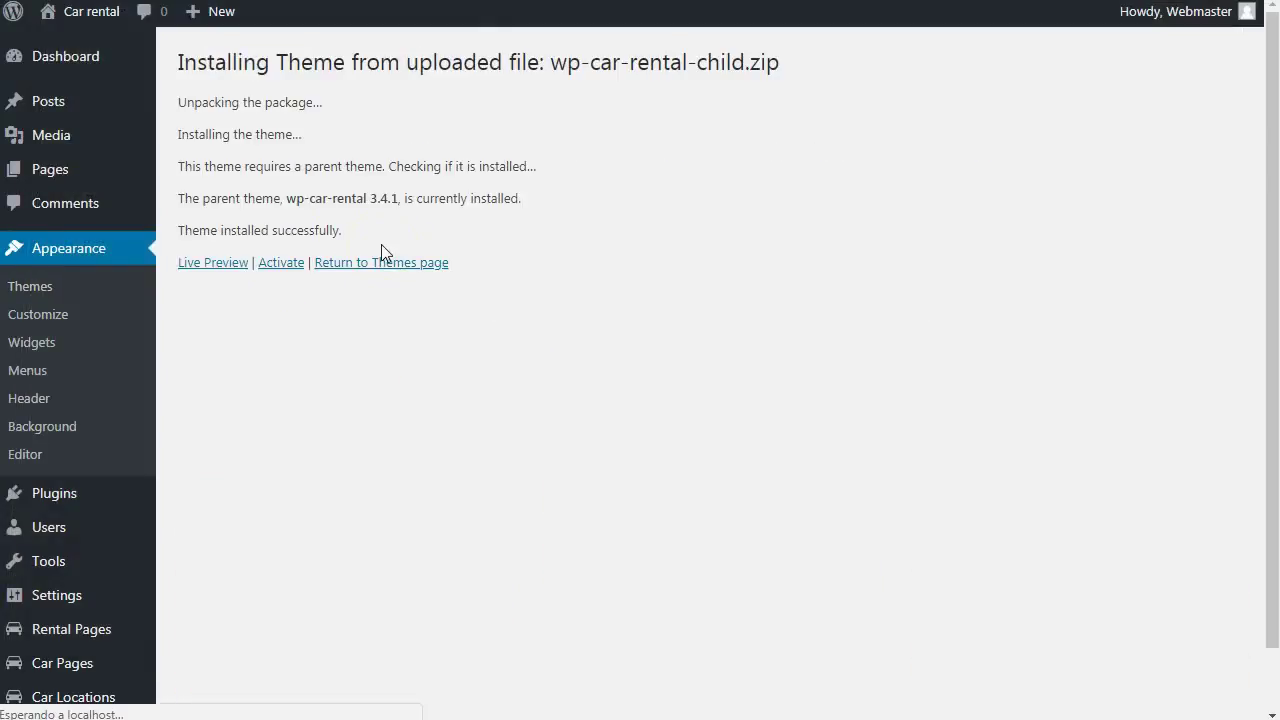
pyautogui.click(281, 266)
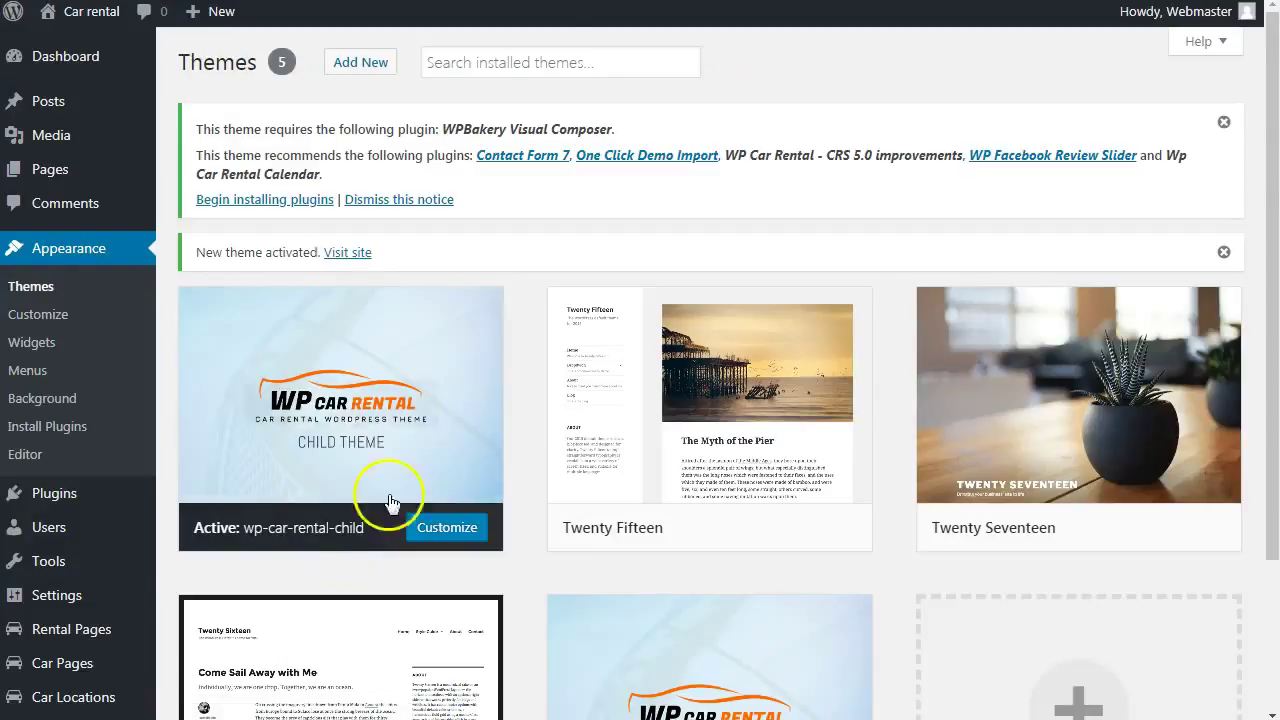
# Bulk-install all six required and recommended plugins from Install Plugins
pyautogui.click(101, 437)
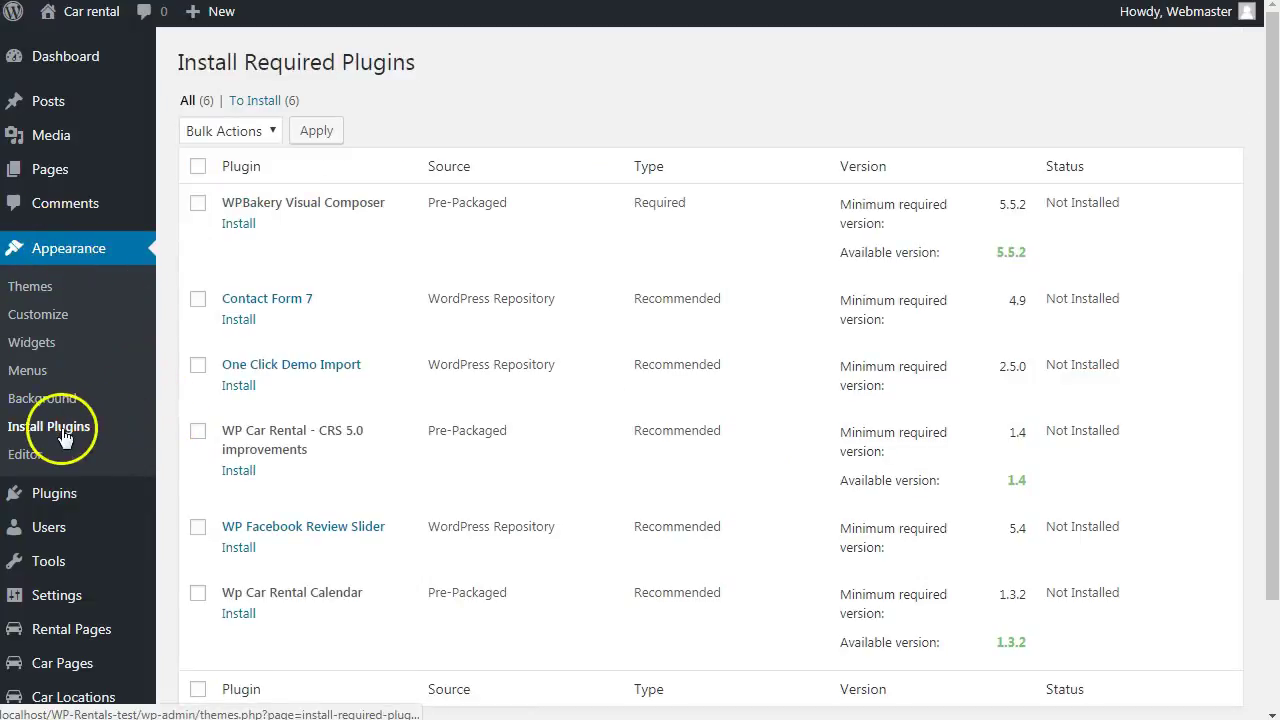
pyautogui.click(198, 166)
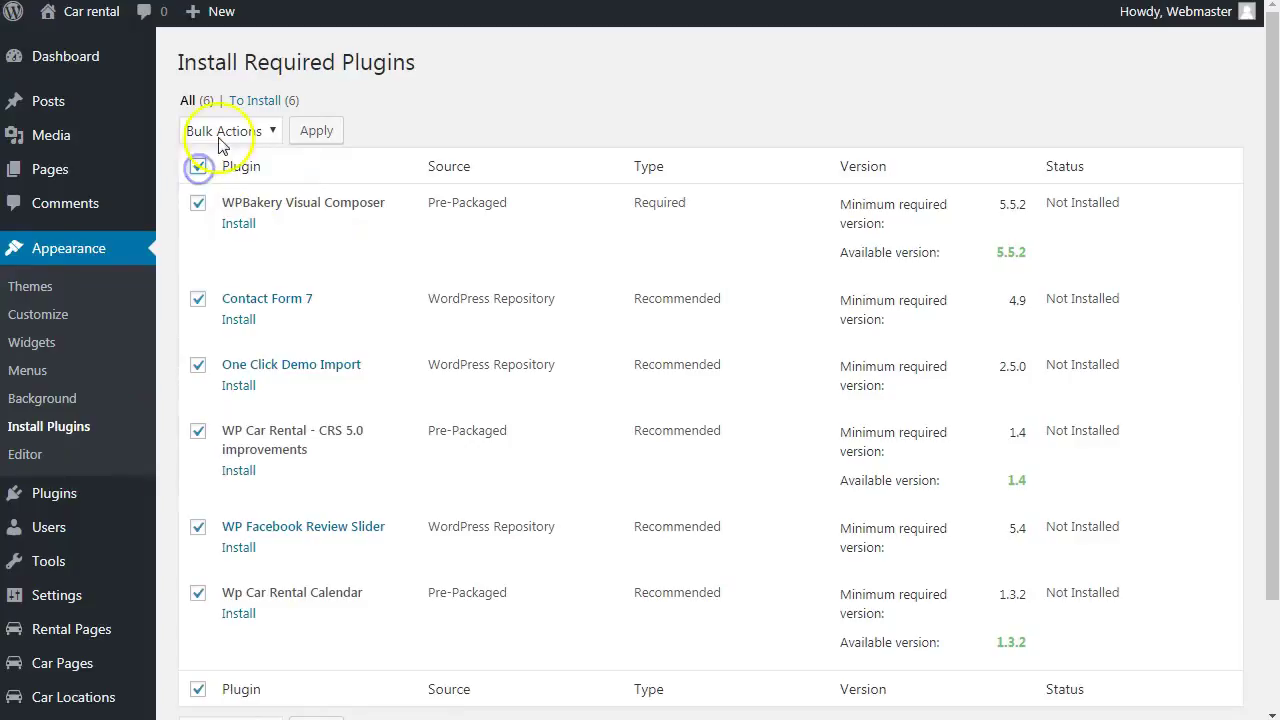
pyautogui.click(223, 132)
pyautogui.click(240, 176)
pyautogui.click(313, 131)
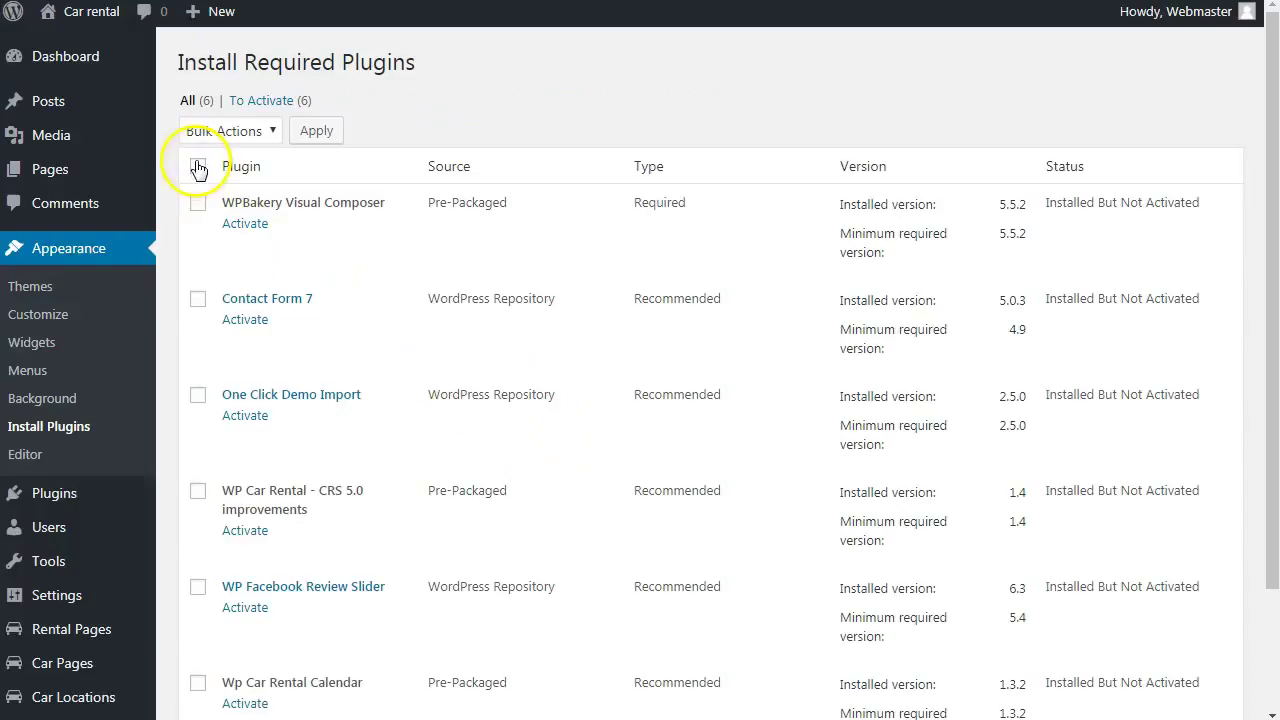
# Bulk-activate all six newly installed plugins
pyautogui.click(197, 165)
pyautogui.click(227, 135)
pyautogui.click(212, 210)
pyautogui.click(315, 130)
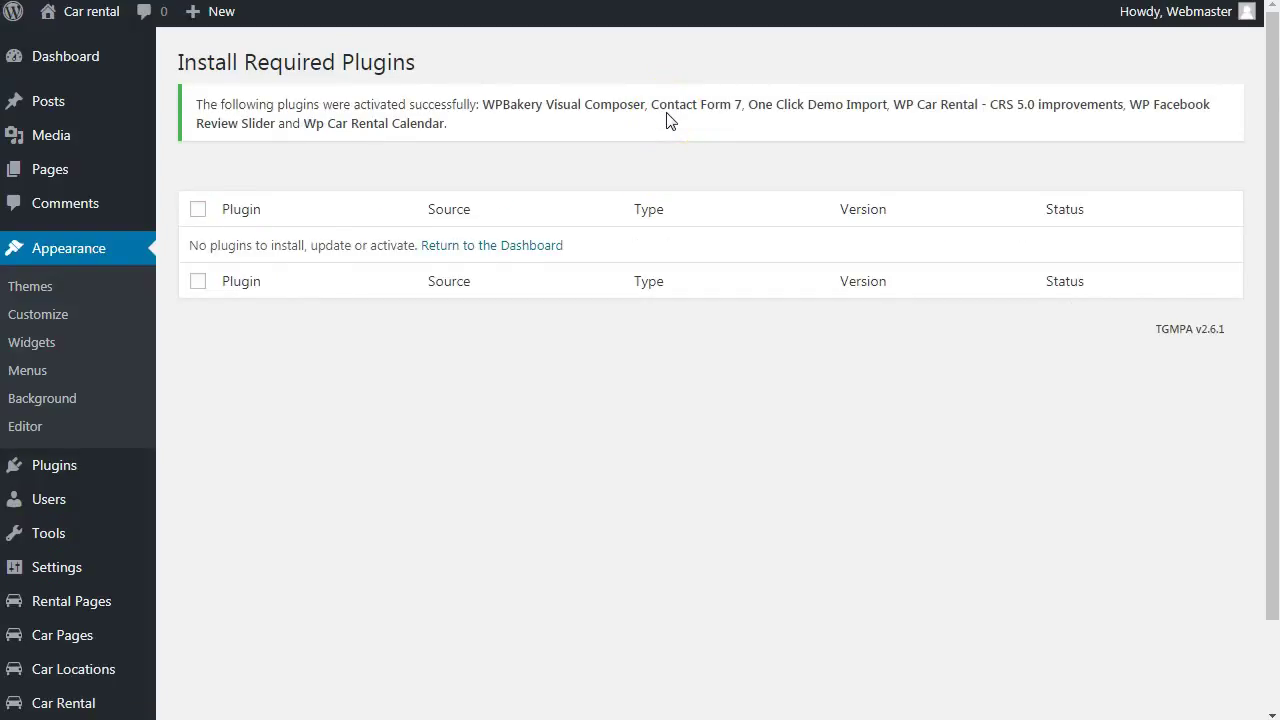
pyautogui.click(366, 425)
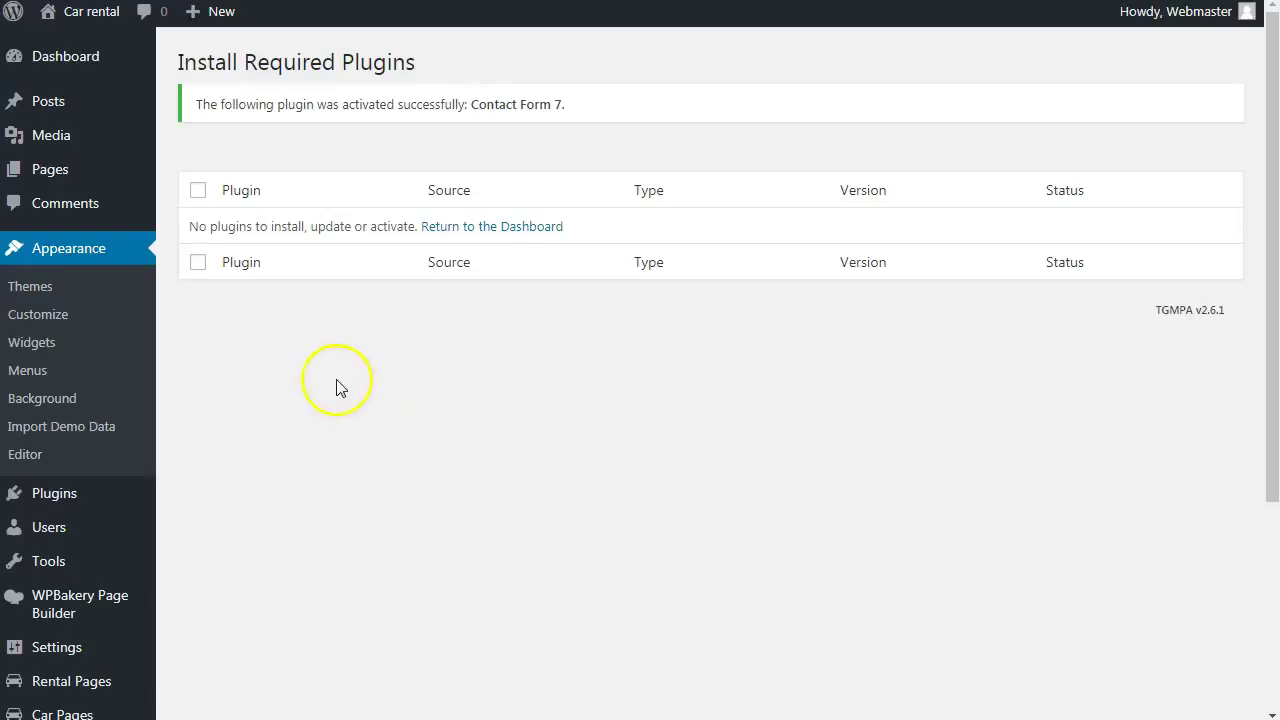
# Open the CRS 5.0 Improvements page and paste OVERRIDE_FILES into the confirmation field
pyautogui.click(135, 280)
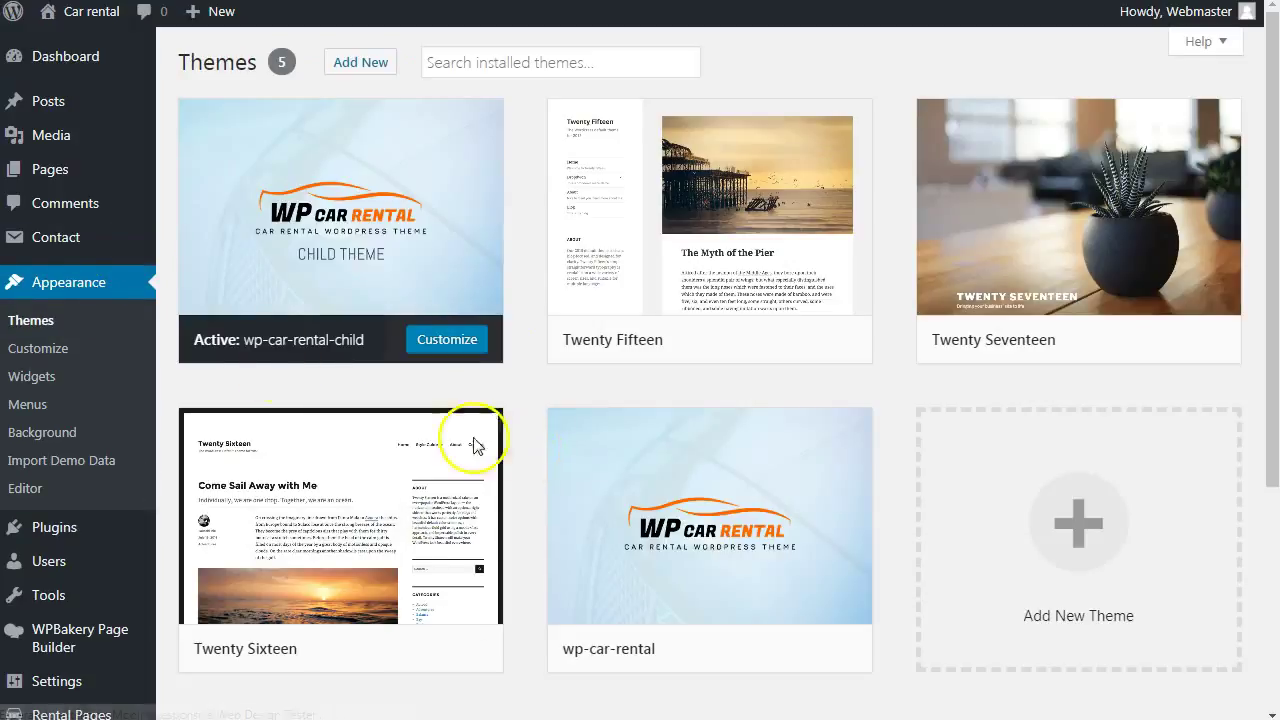
pyautogui.scroll(-3, 290, 330)
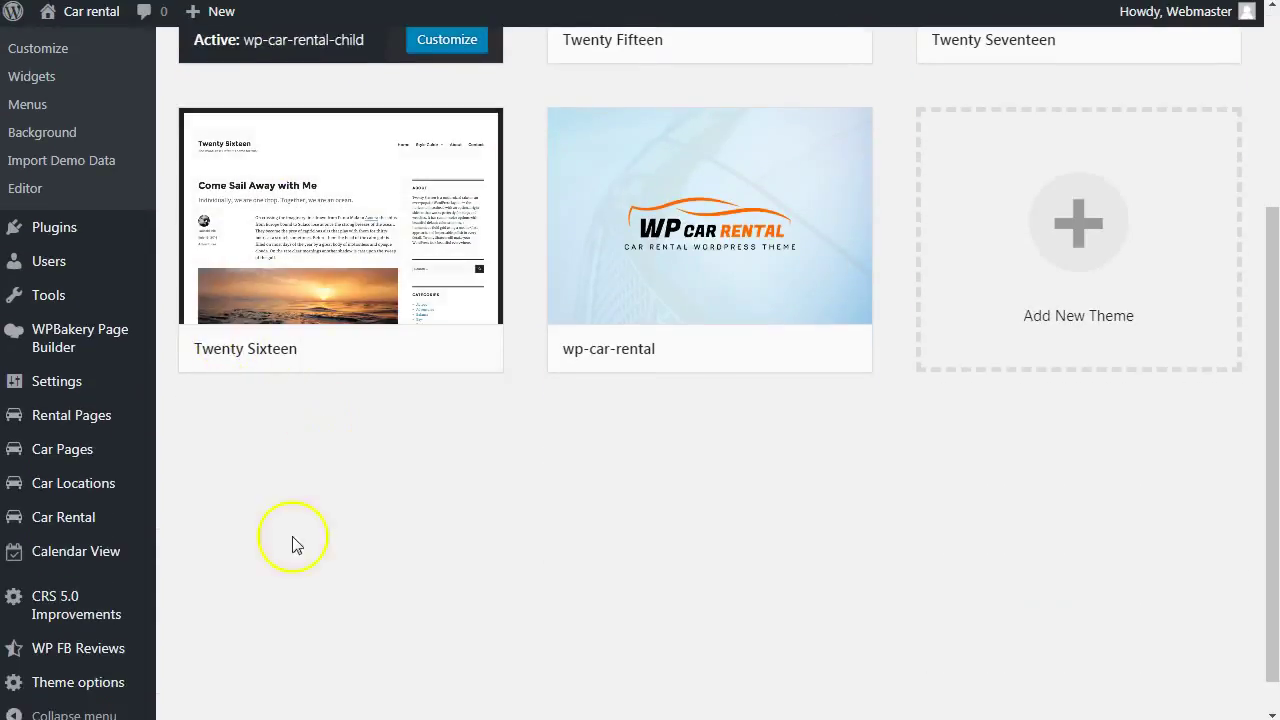
pyautogui.click(92, 612)
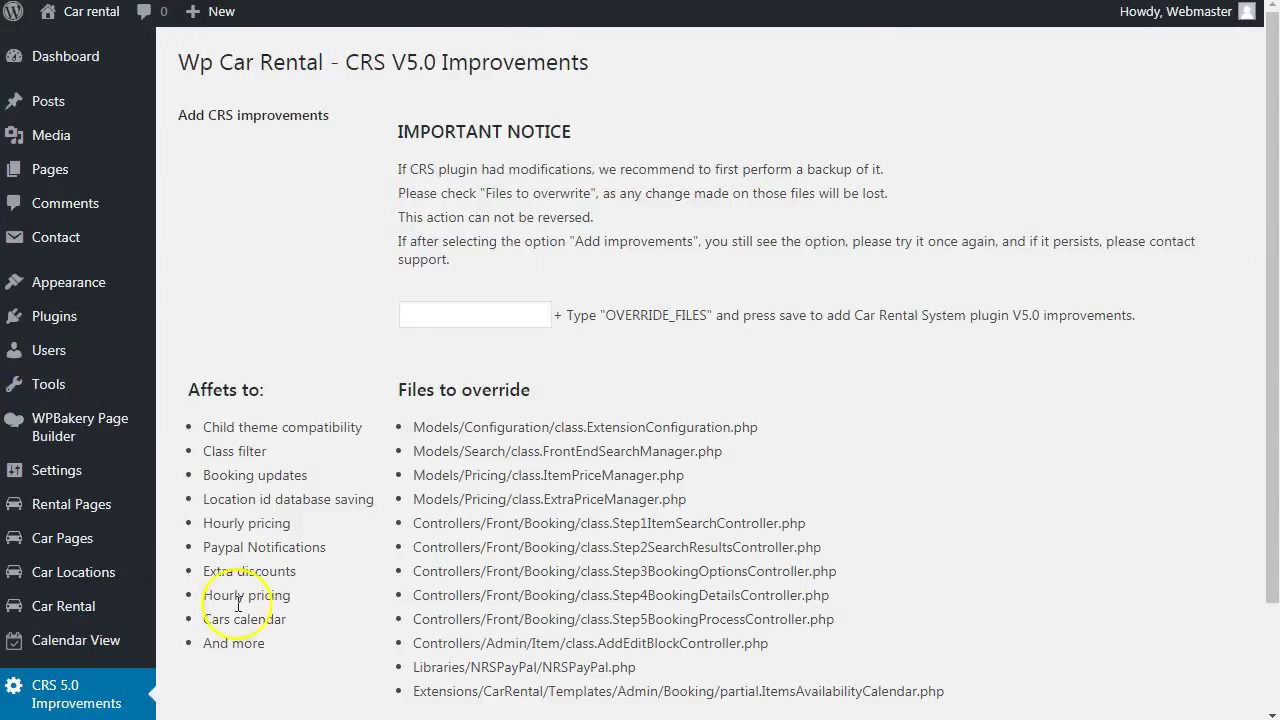
pyautogui.doubleClick(679, 316)
pyautogui.hotkey('ctrl', 'c')
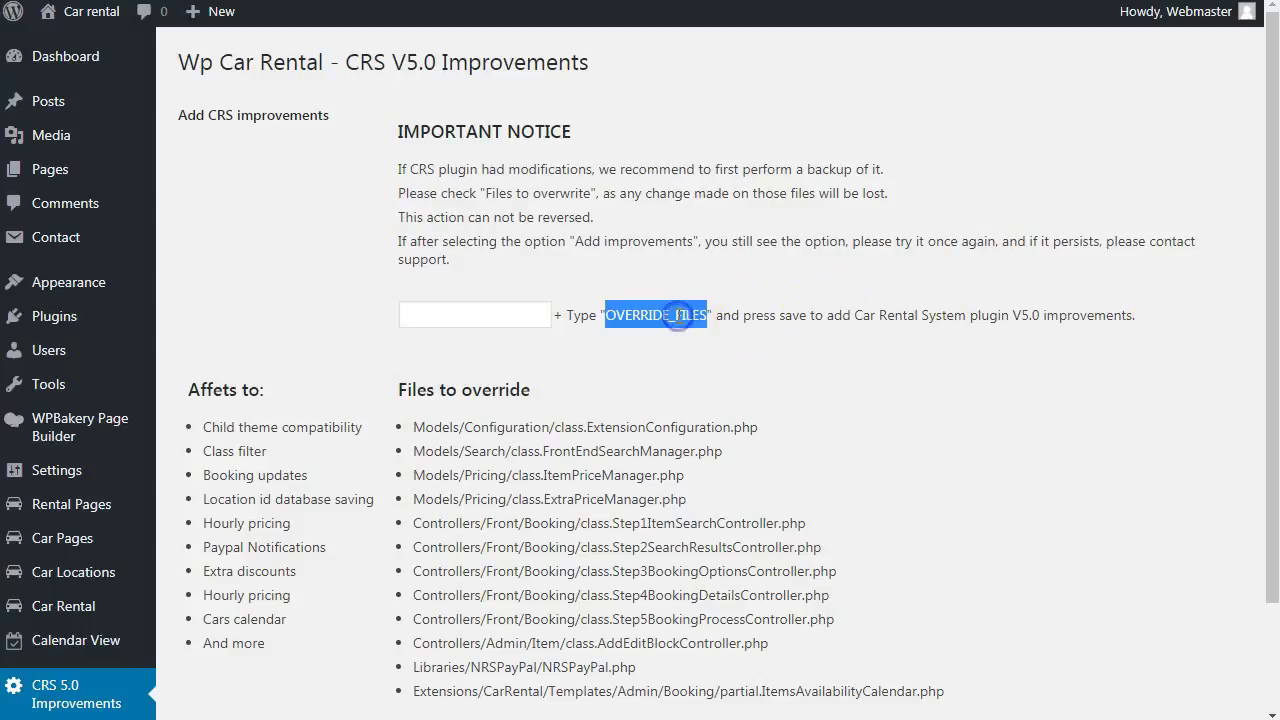
pyautogui.click(515, 316)
pyautogui.hotkey('ctrl', 'v')
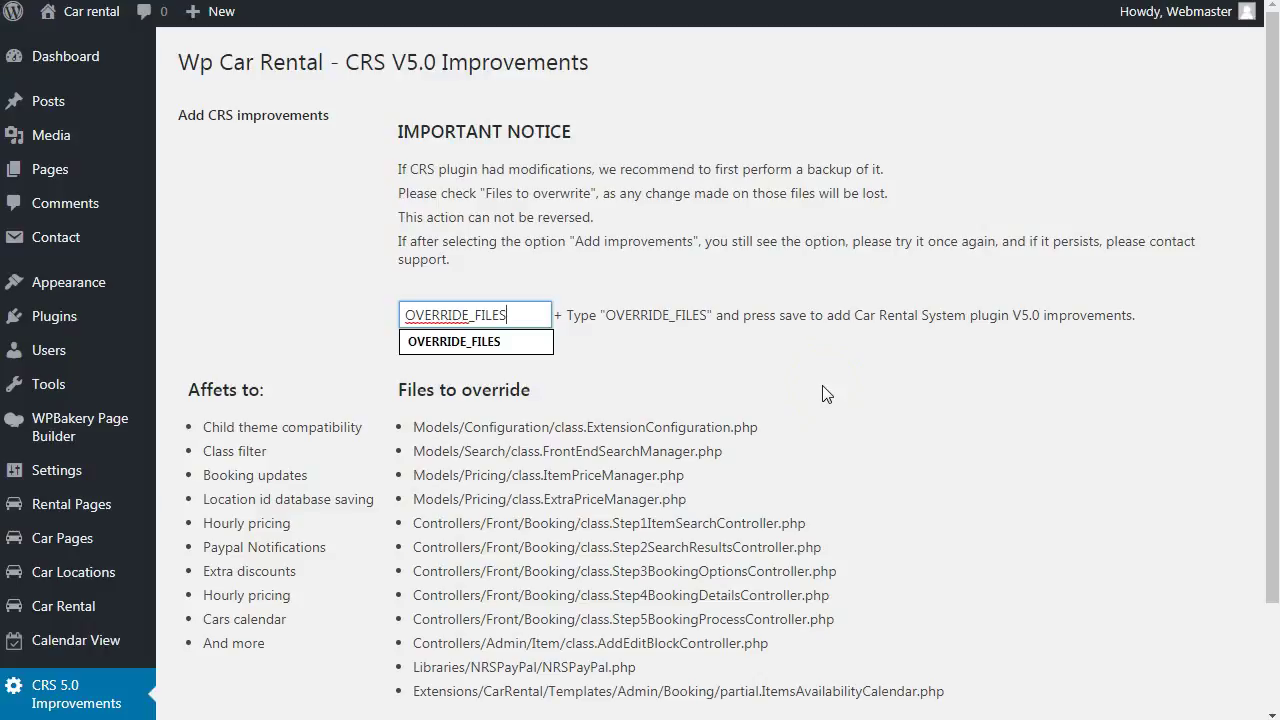
# Review the files to be overridden and save to apply the CRS improvements
pyautogui.click(826, 393)
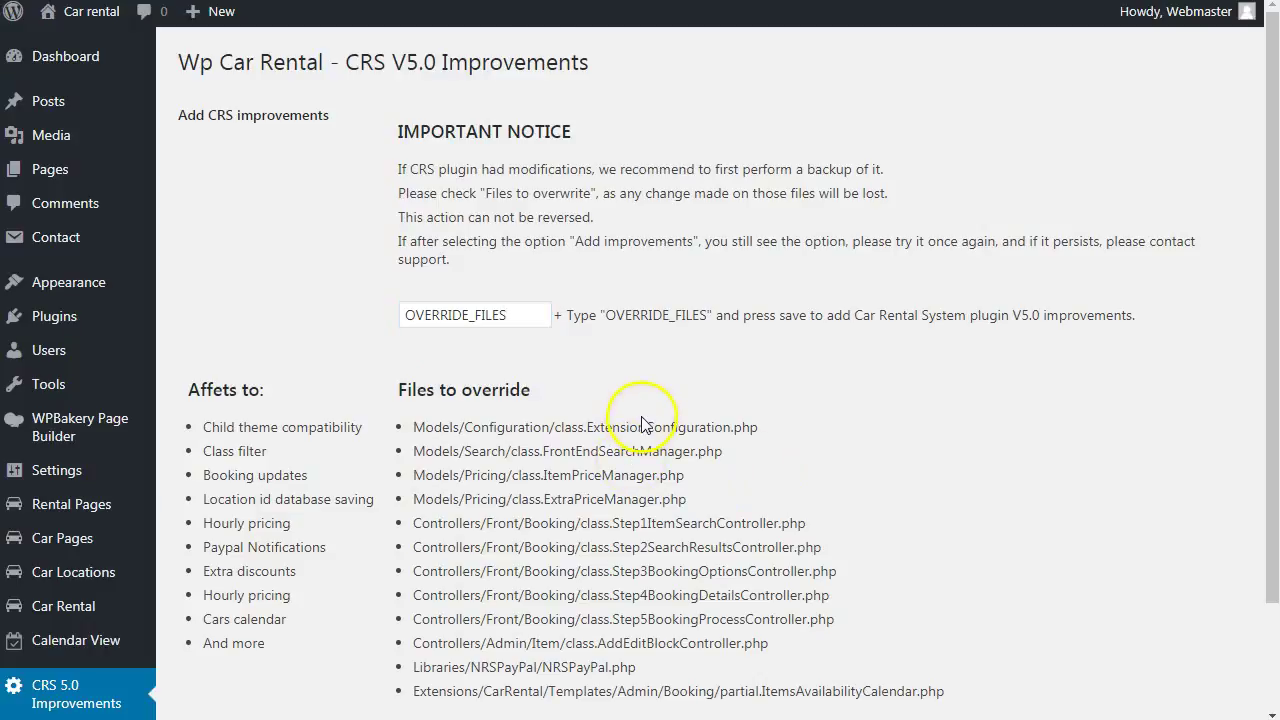
pyautogui.scroll(-2, 632, 443)
pyautogui.moveTo(951, 562)
pyautogui.mouseDown()
pyautogui.moveTo(543, 423)
pyautogui.moveTo(410, 296)
pyautogui.mouseUp()
pyautogui.click(570, 355)
pyautogui.scroll(2, 612, 441)
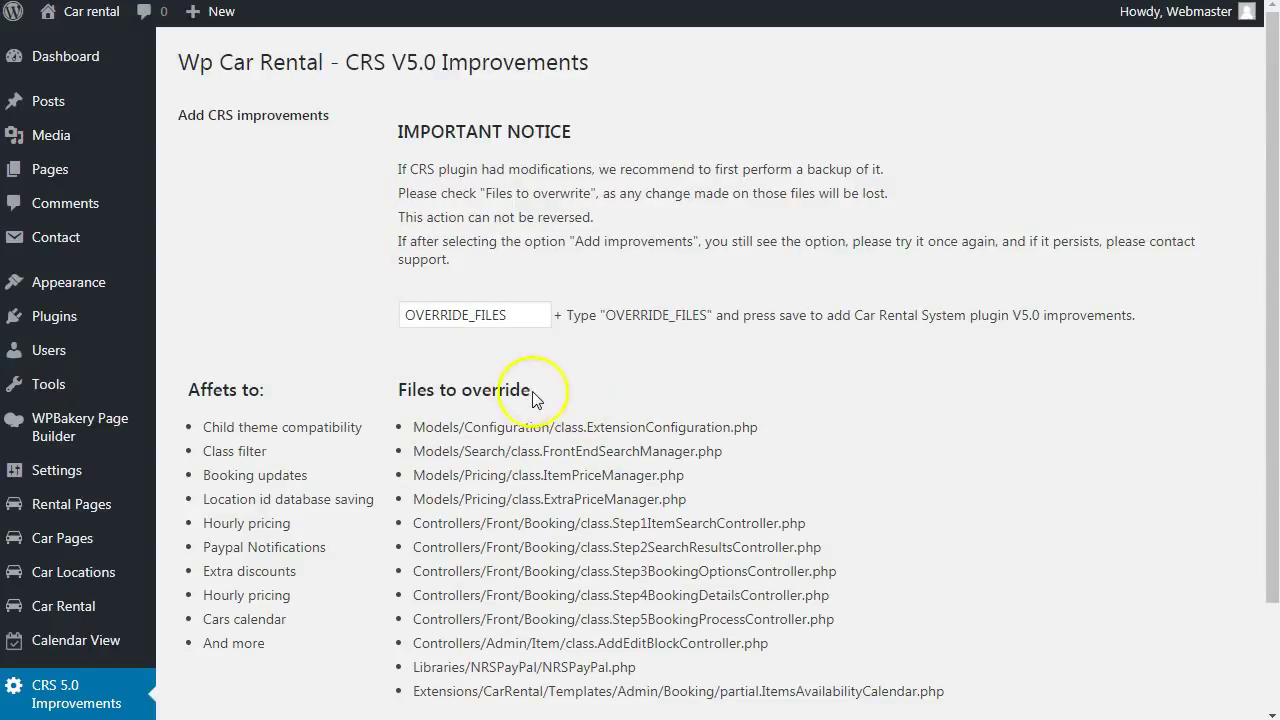
pyautogui.scroll(-2, 545, 395)
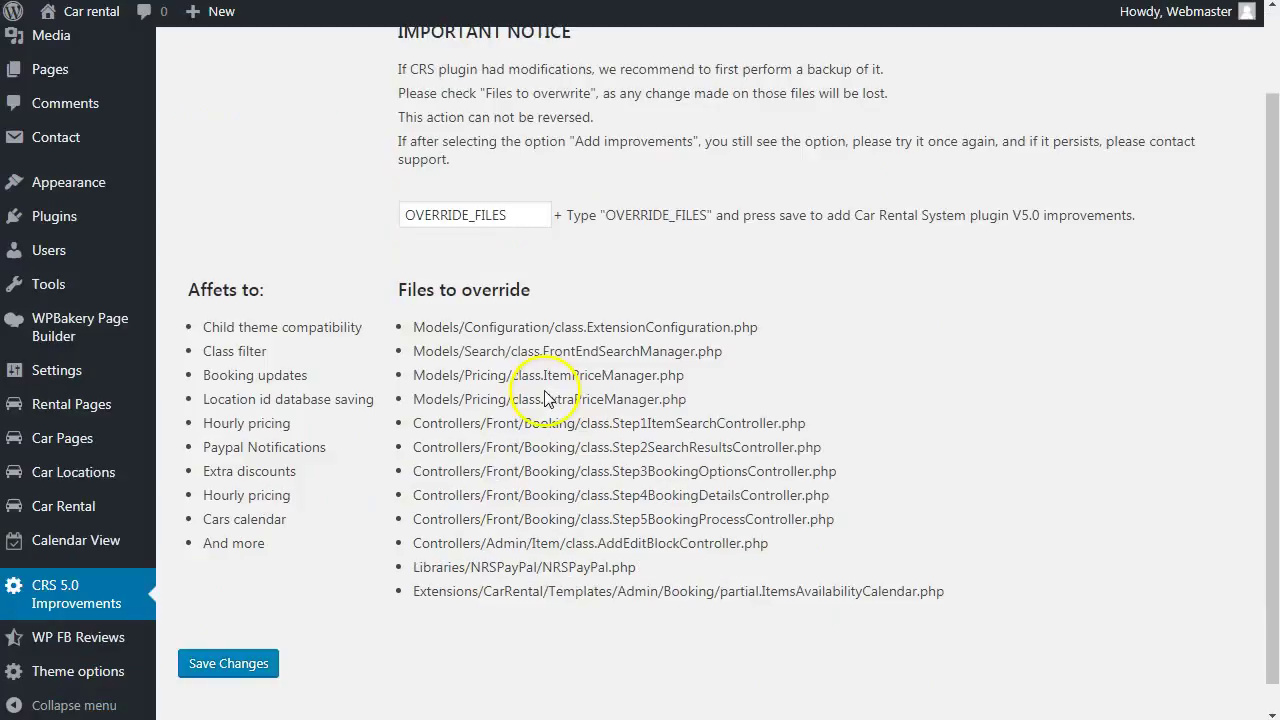
pyautogui.click(197, 682)
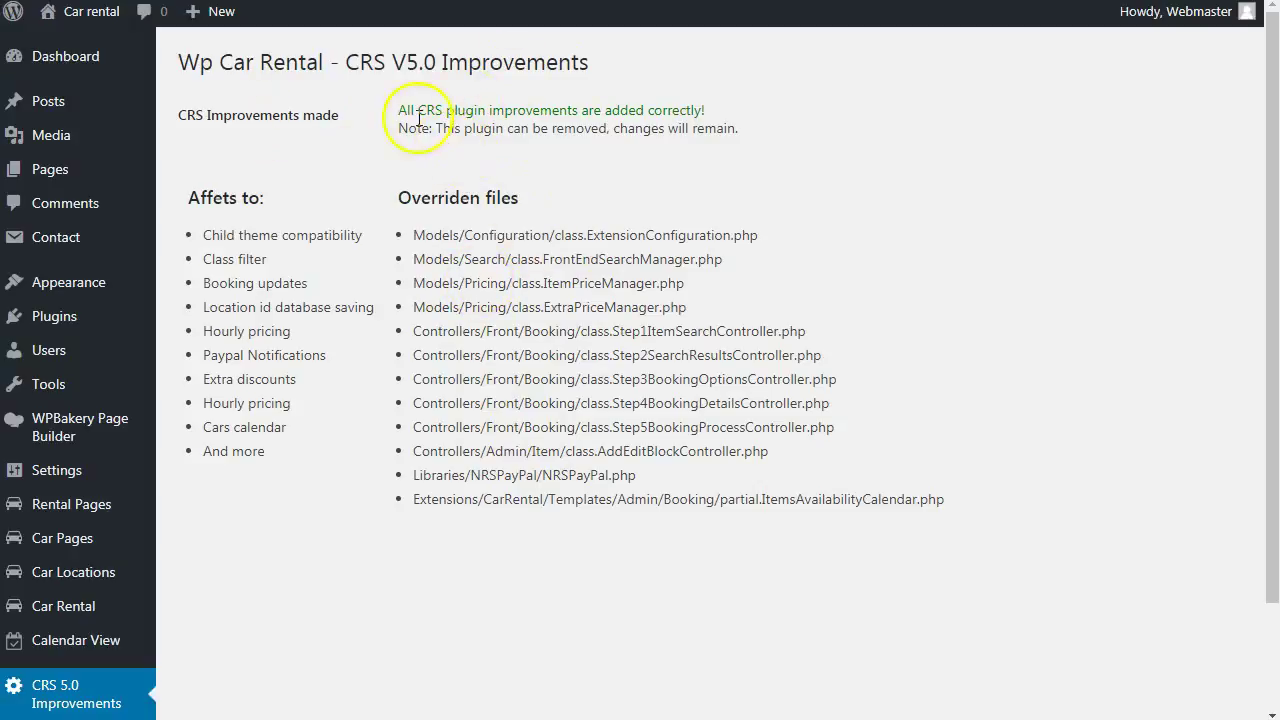
# Deactivate the WP Car Rental - CRS 5.0 improvements plugin in Installed Plugins
pyautogui.moveTo(403, 111); pyautogui.dragTo(697, 110)
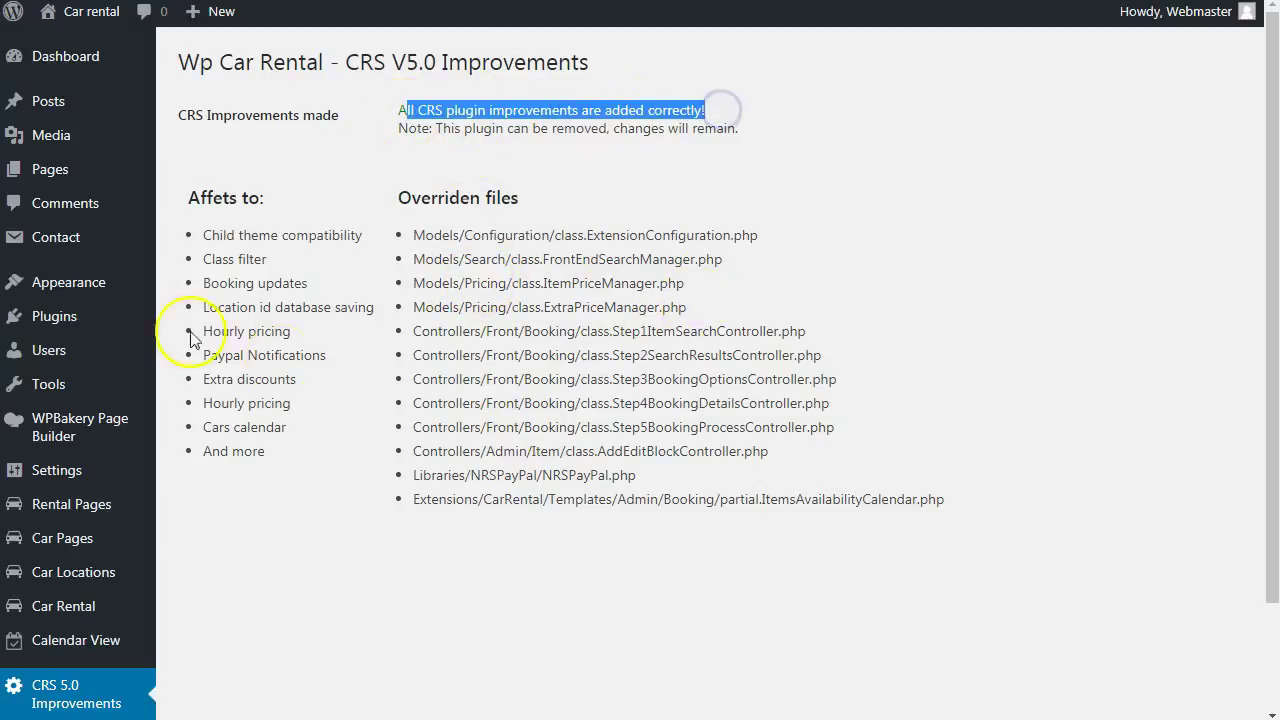
pyautogui.click(118, 318)
pyautogui.scroll(-1, 608, 314)
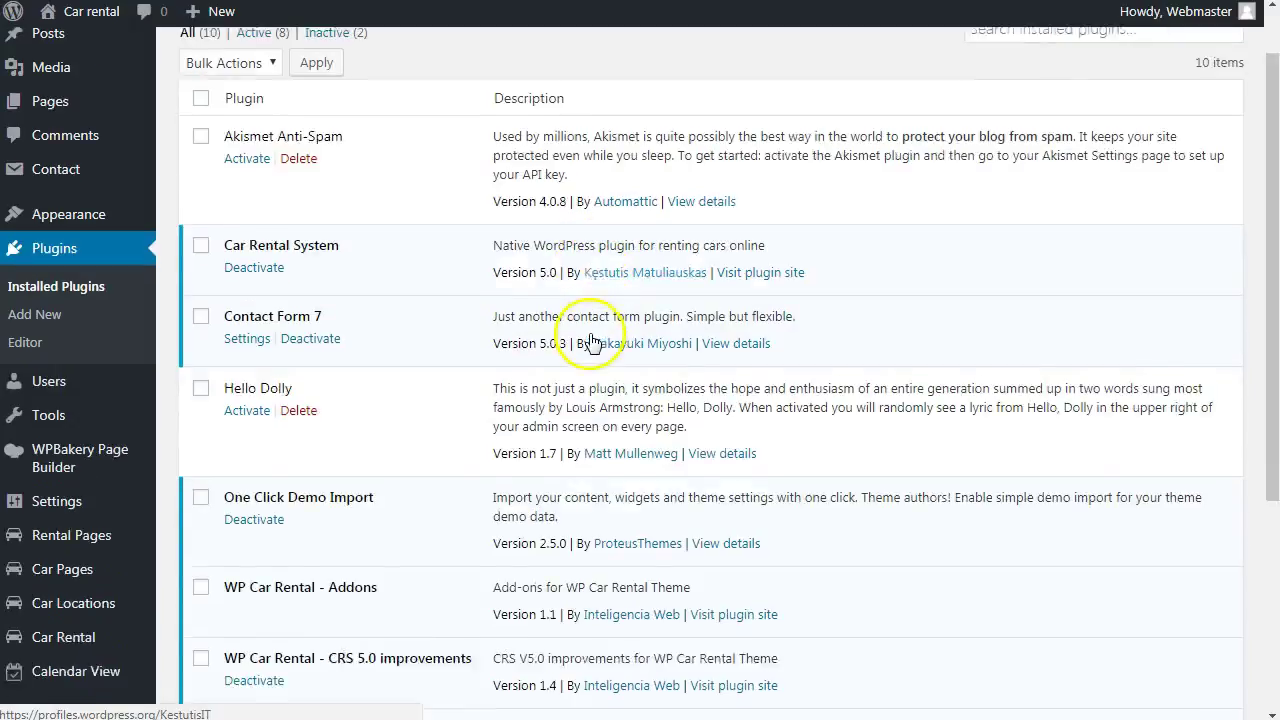
pyautogui.scroll(-2, 586, 337)
pyautogui.scroll(-2, 586, 320)
pyautogui.click(256, 344)
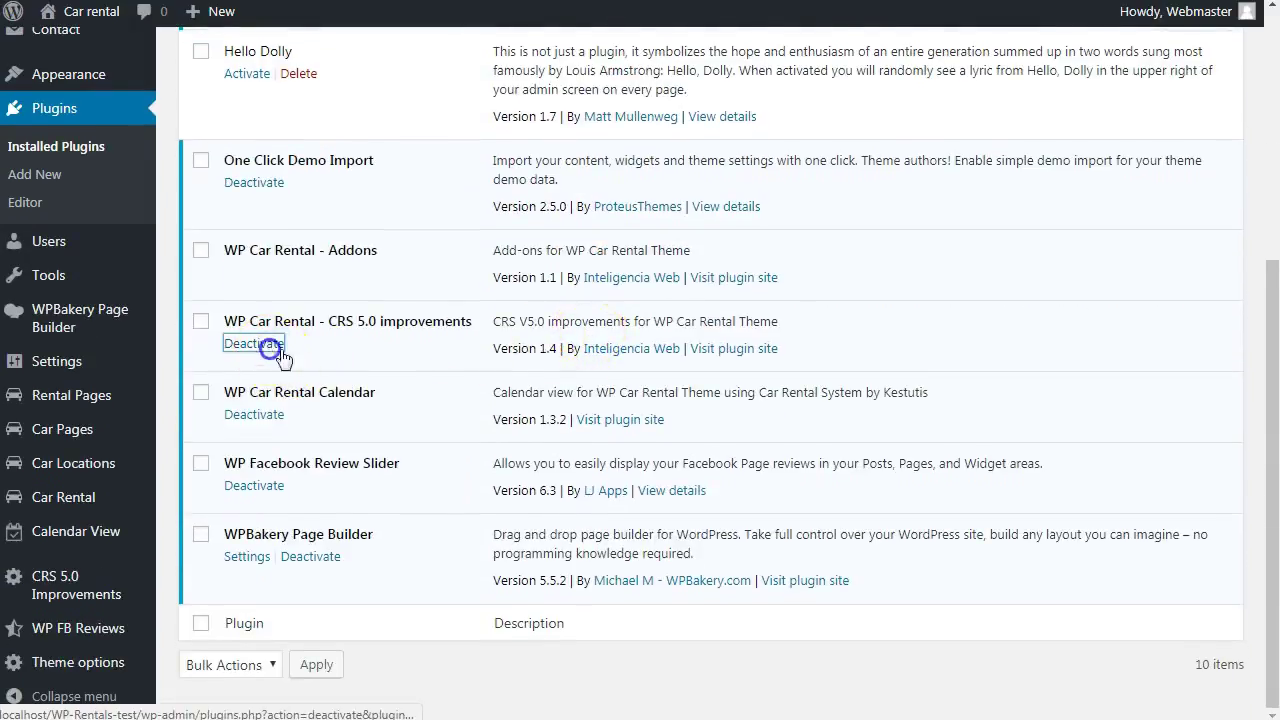
# Delete the CRS 5.0 improvements plugin and confirm the deletion
pyautogui.scroll(-5, 360, 388)
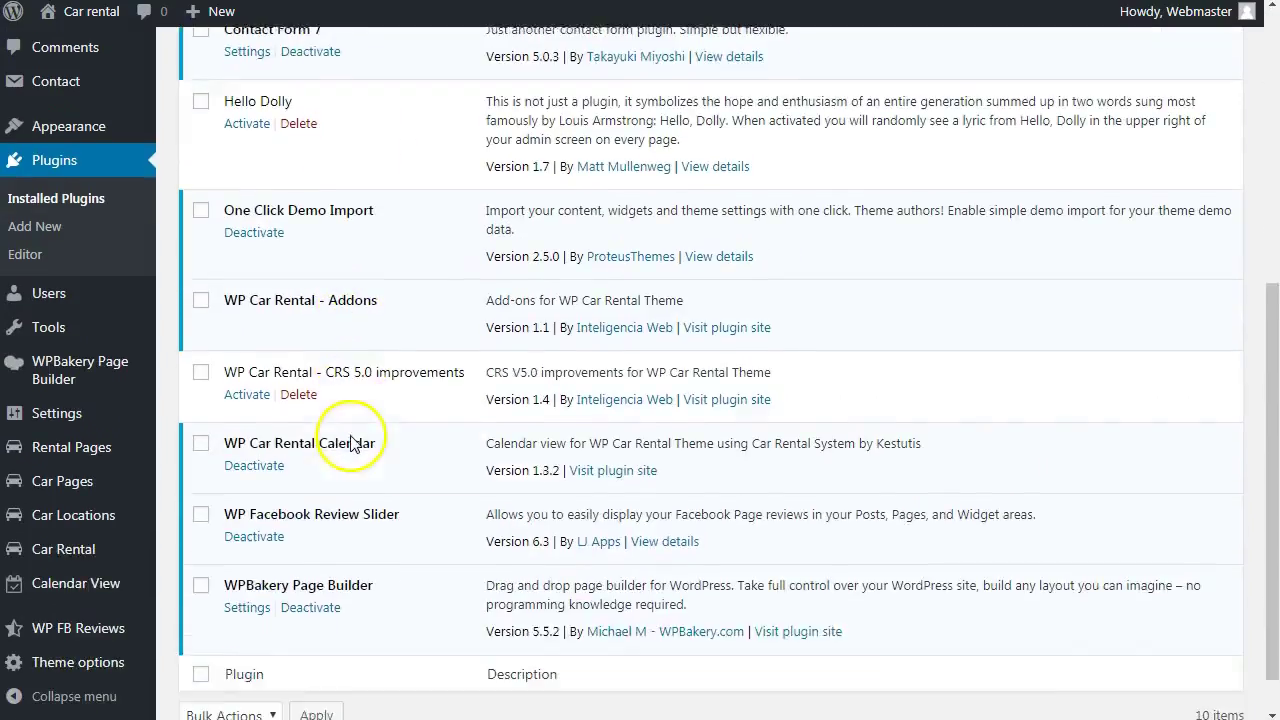
pyautogui.scroll(-1, 300, 358)
pyautogui.click(298, 343)
pyautogui.click(716, 102)
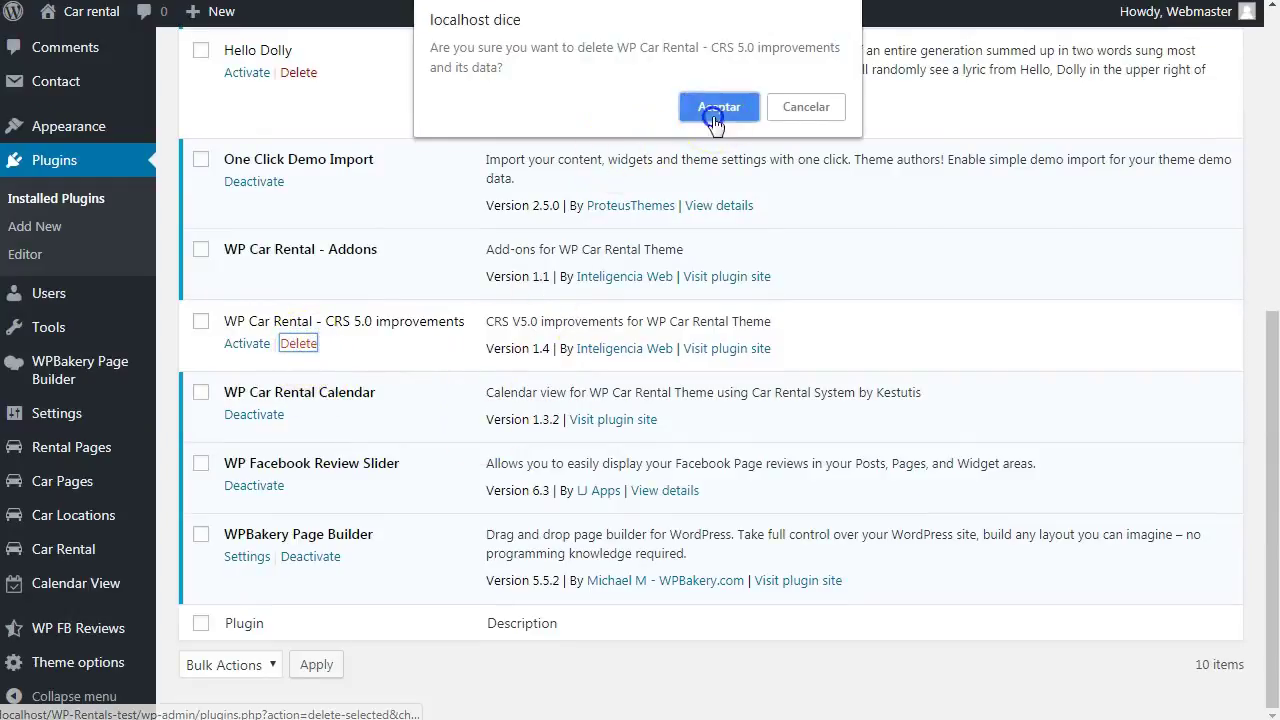
pyautogui.scroll(4, 337, 515)
pyautogui.scroll(2, 349, 323)
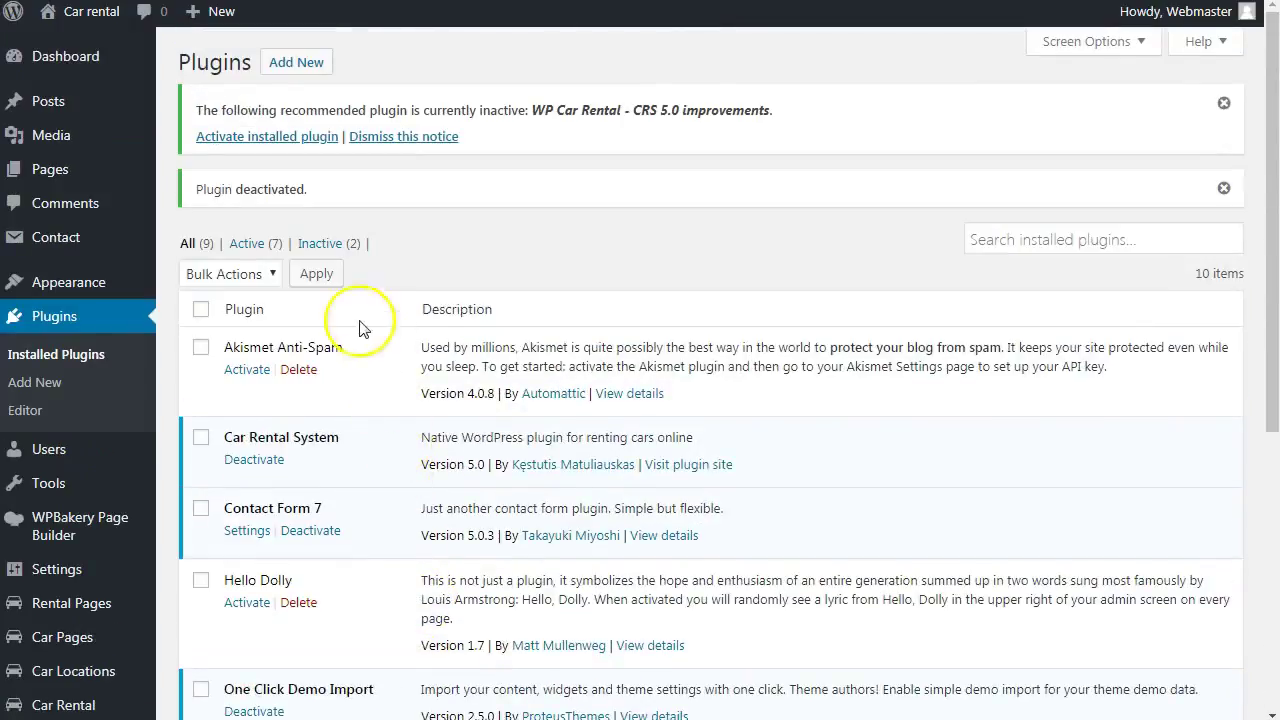
pyautogui.scroll(-4, 448, 443)
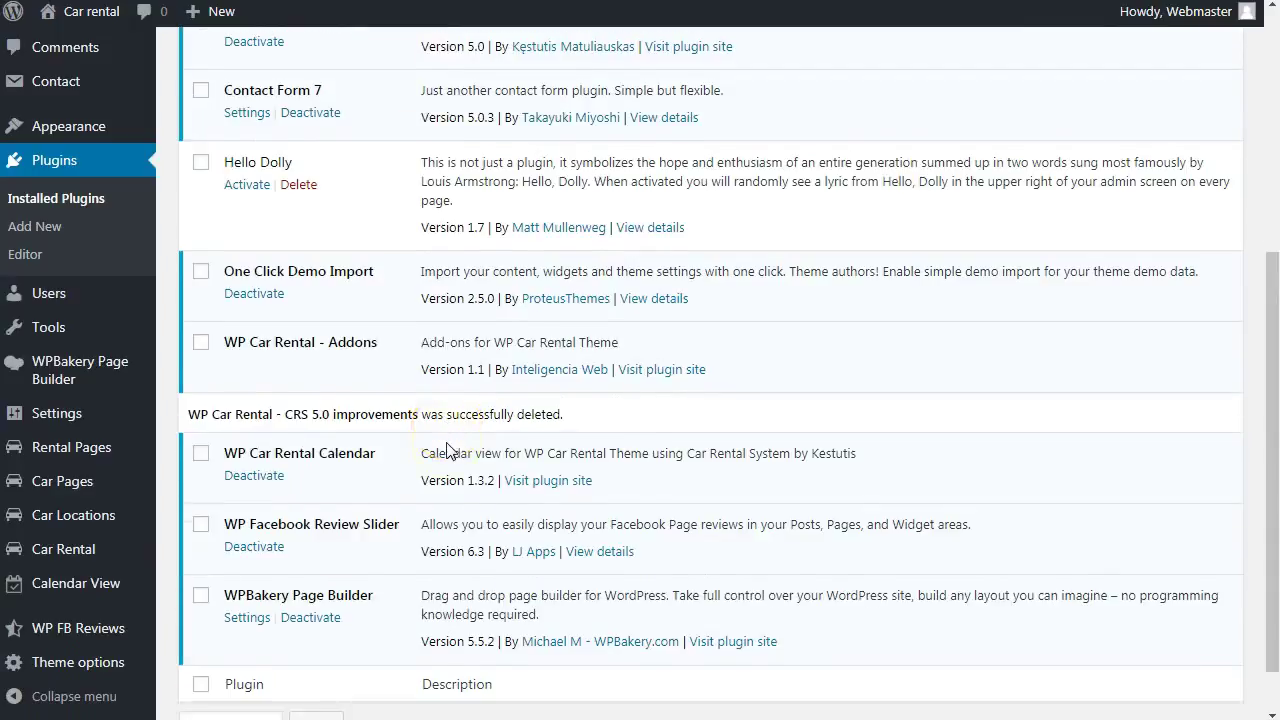
pyautogui.scroll(3, 430, 445)
pyautogui.scroll(2, 409, 434)
pyautogui.moveTo(68, 282)
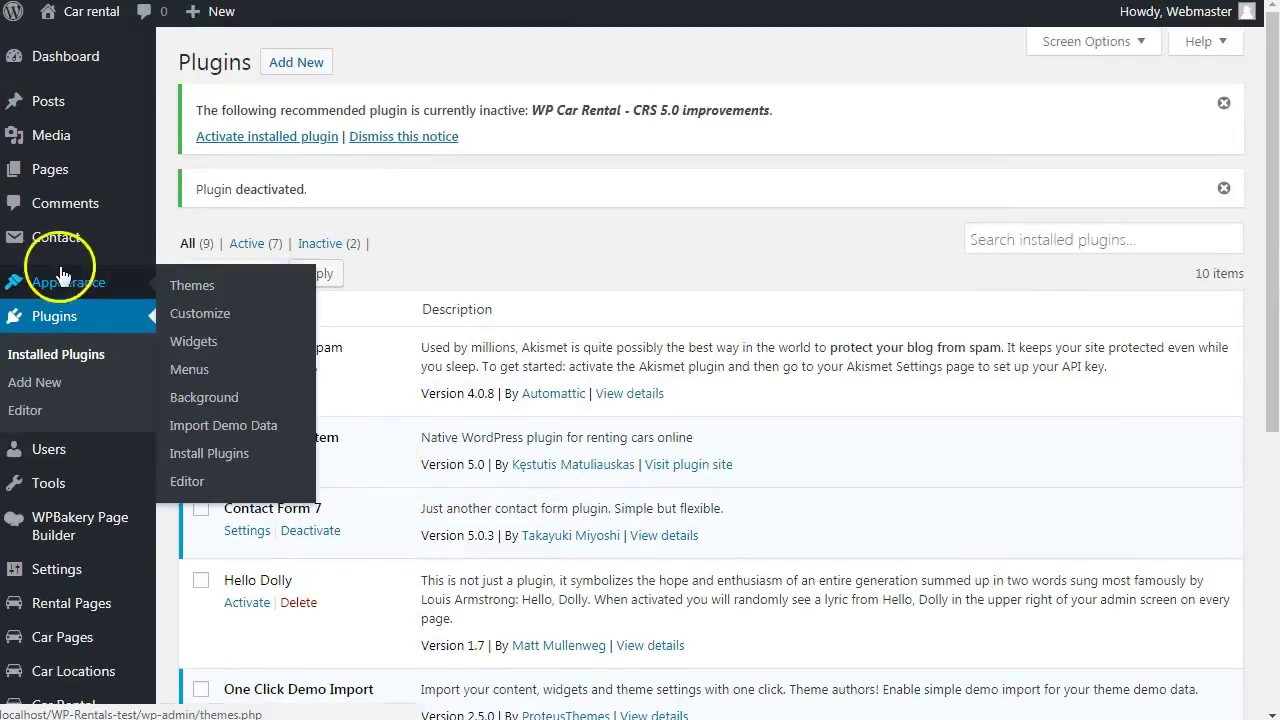
# Import the Car Rental System demo via Import Demo Data and confirm with Yes, import!
pyautogui.click(253, 425)
pyautogui.scroll(-3, 593, 284)
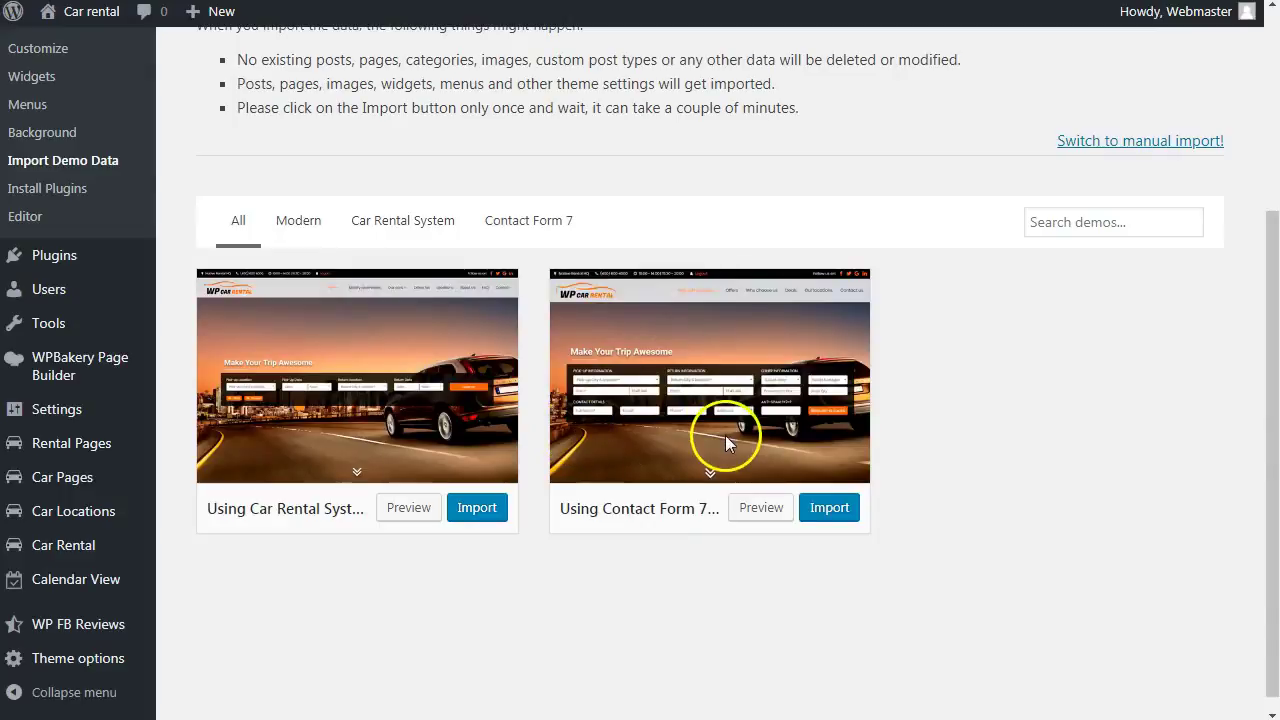
pyautogui.click(465, 510)
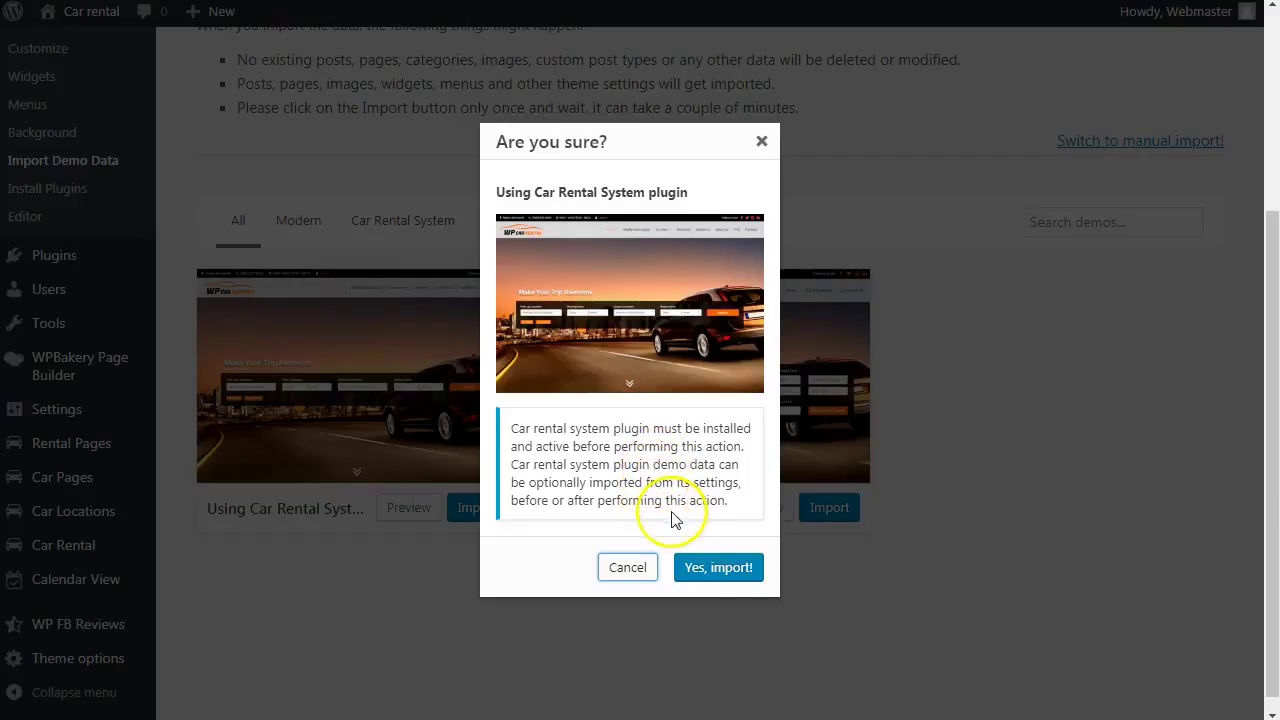
pyautogui.click(720, 567)
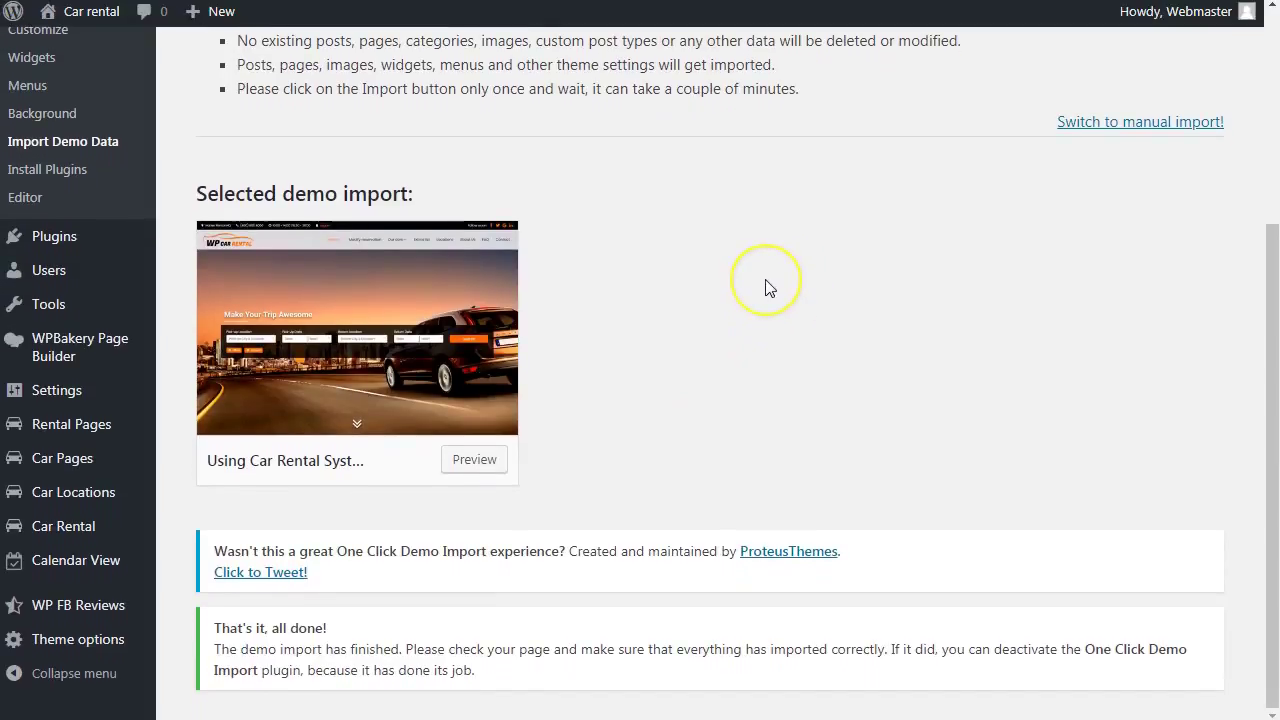
pyautogui.scroll(2, 770, 290)
pyautogui.scroll(-1, 768, 288)
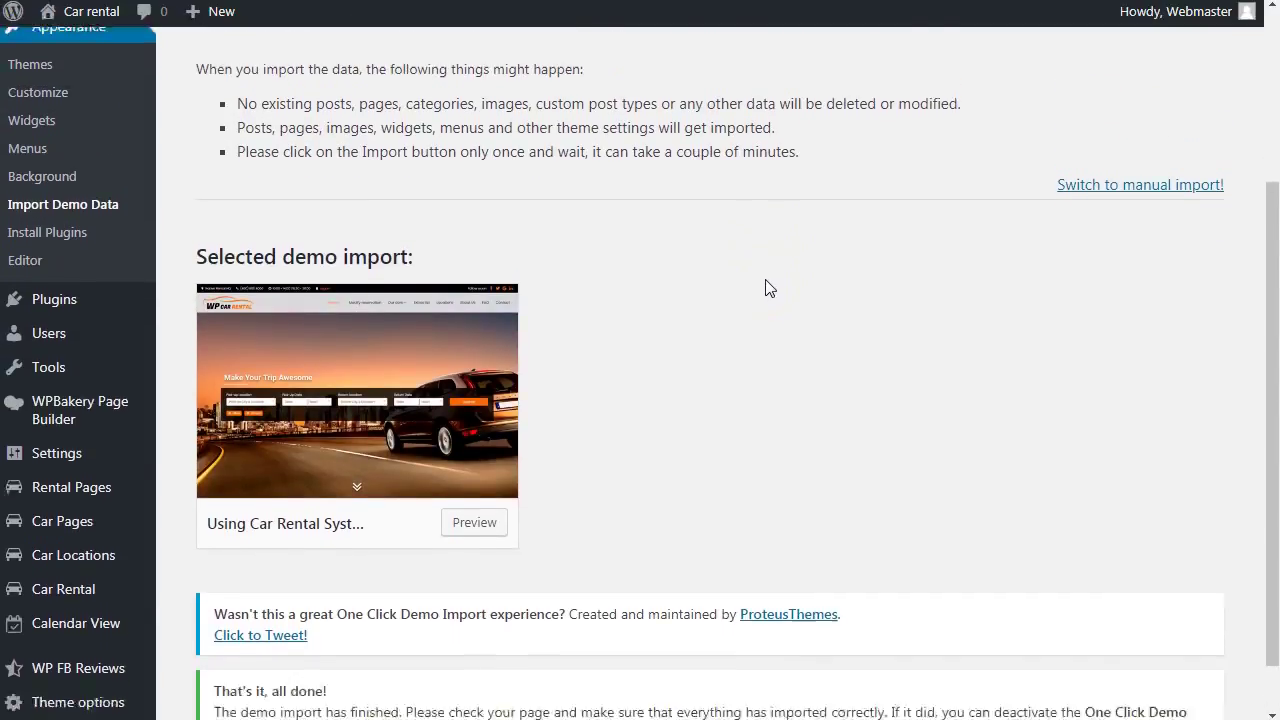
pyautogui.scroll(-2, 690, 286)
pyautogui.scroll(5, 766, 286)
# Review the Reading settings showing the static Home and Blog pages
pyautogui.scroll(-4, 674, 284)
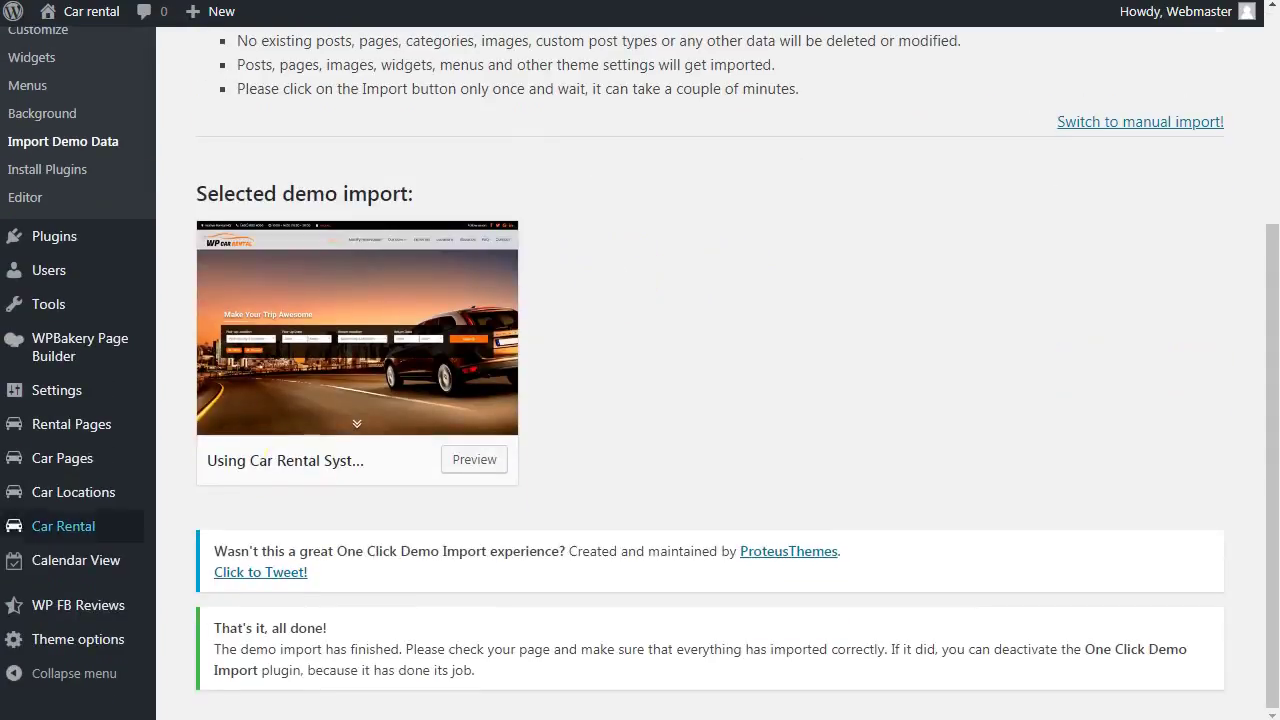
pyautogui.moveTo(56, 453)
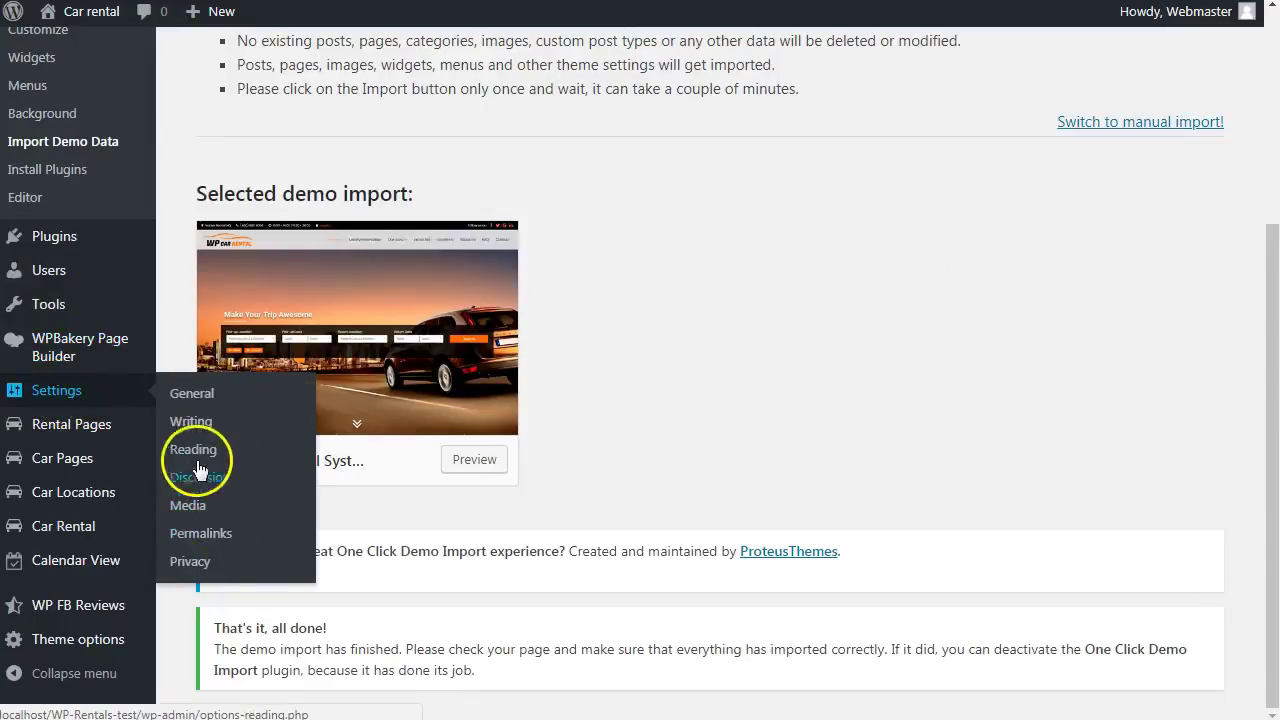
pyautogui.click(200, 450)
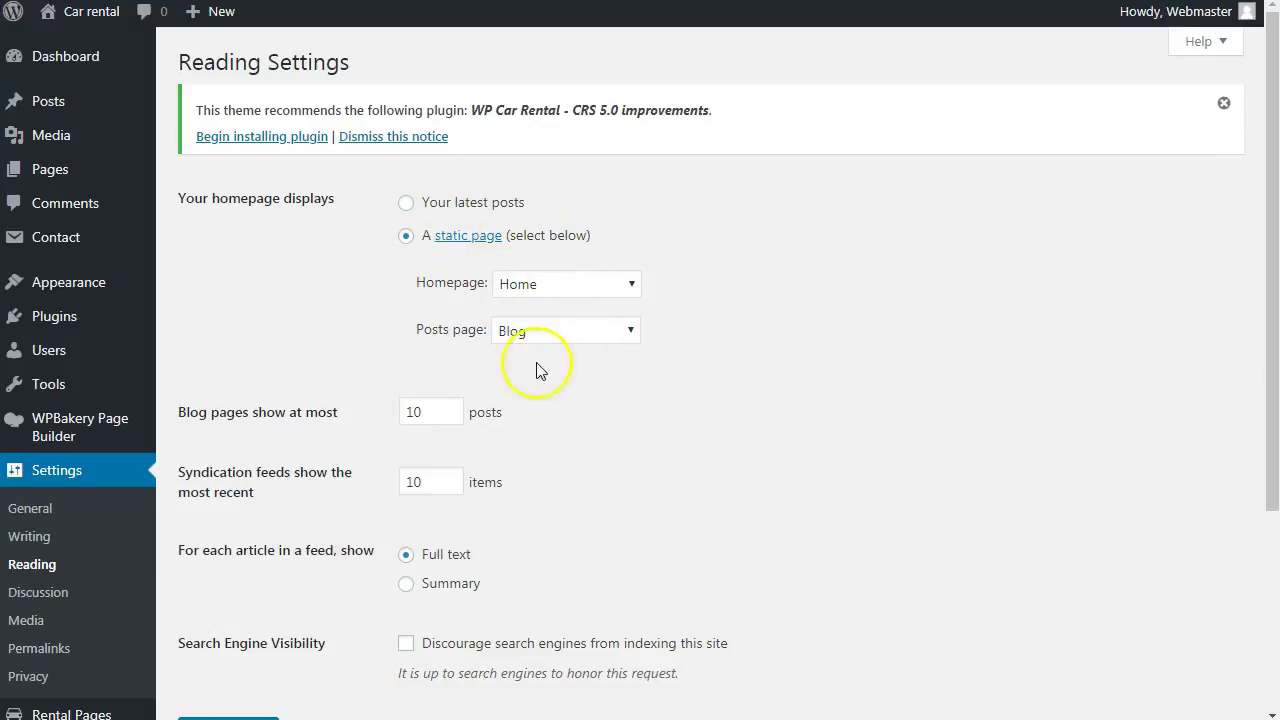
pyautogui.scroll(-3, 668, 376)
pyautogui.scroll(3, 668, 376)
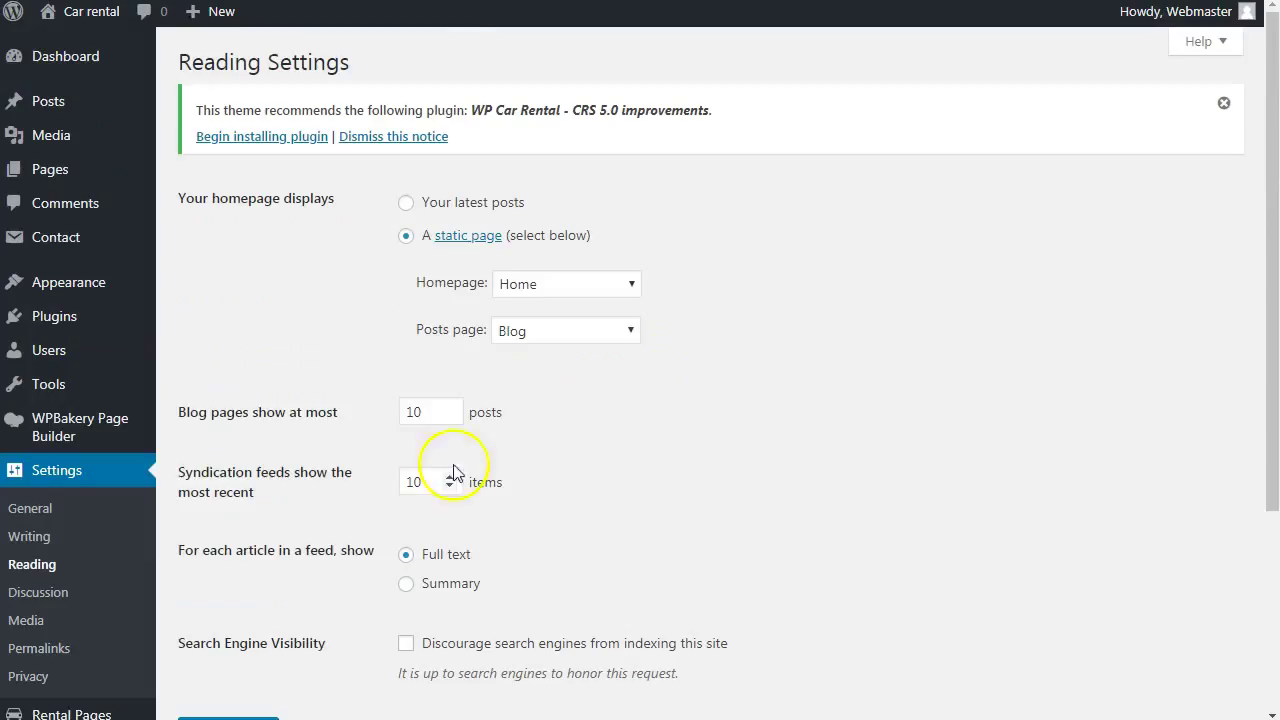
pyautogui.scroll(-2, 453, 470)
# Set permalinks to Post name, save, and visit the live site
pyautogui.click(70, 449)
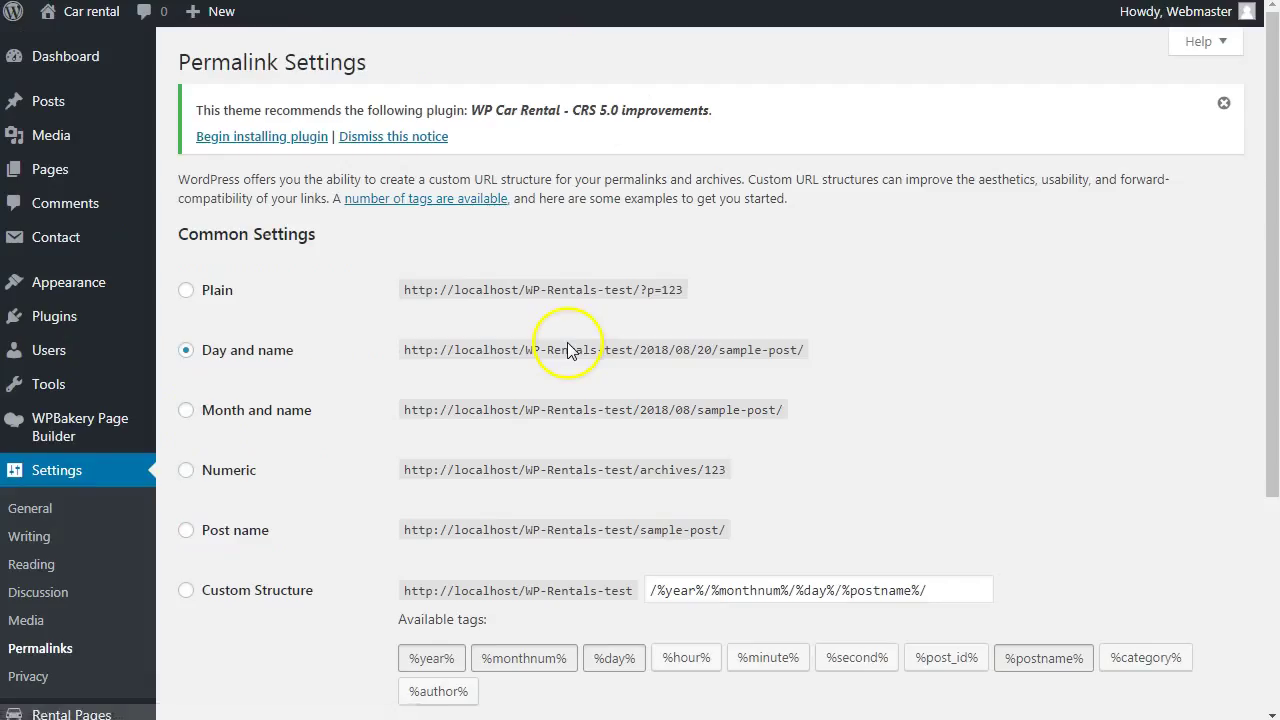
pyautogui.scroll(-2, 262, 345)
pyautogui.click(188, 333)
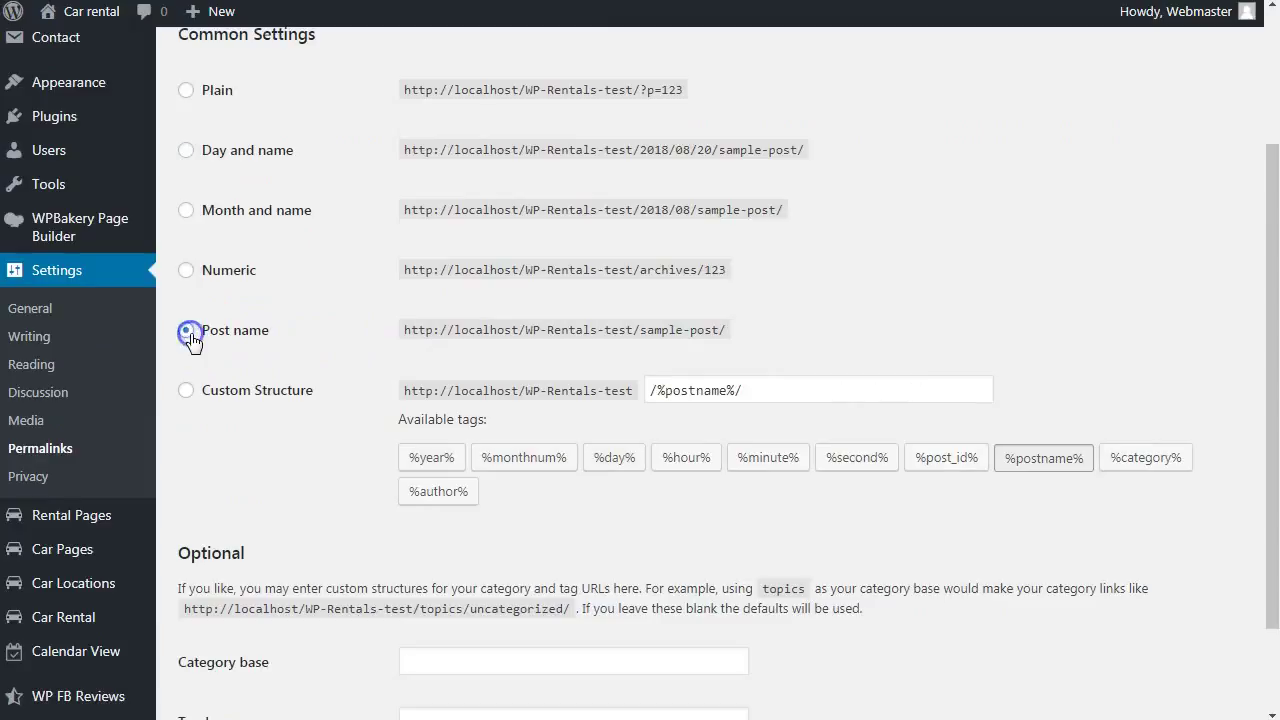
pyautogui.scroll(-1, 380, 300)
pyautogui.scroll(-1, 380, 300)
pyautogui.click(233, 670)
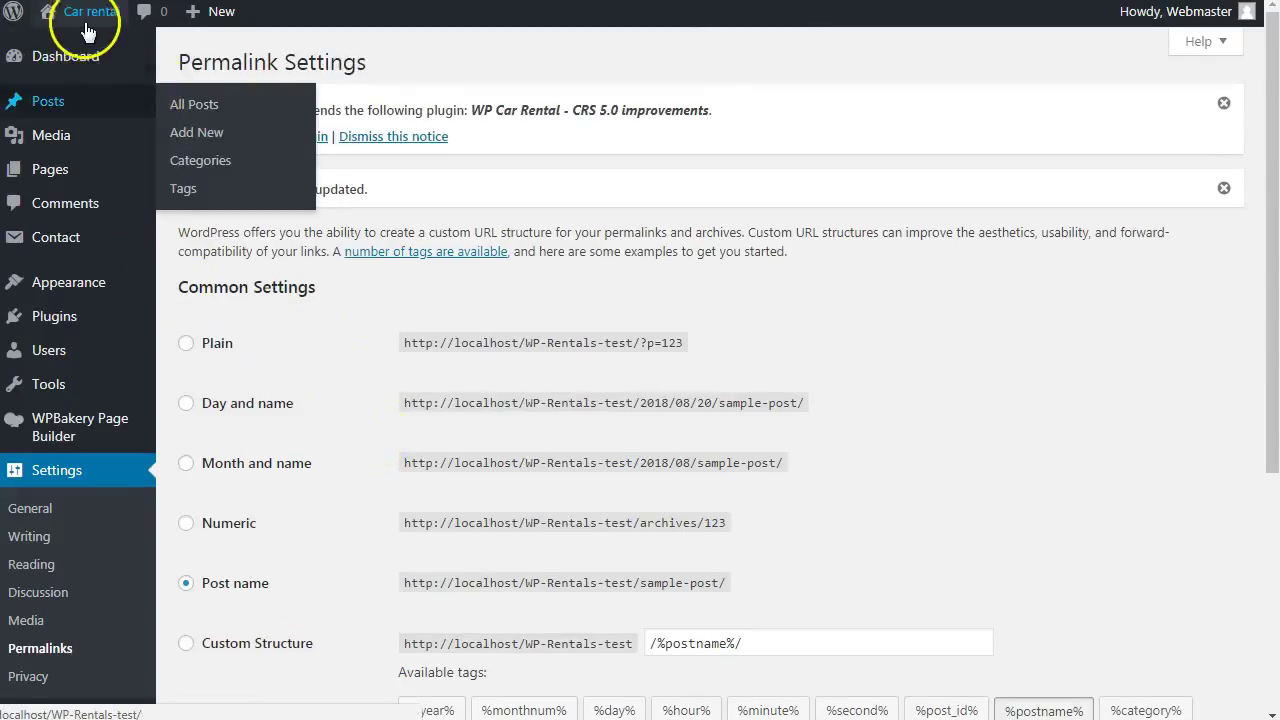
pyautogui.click(85, 46)
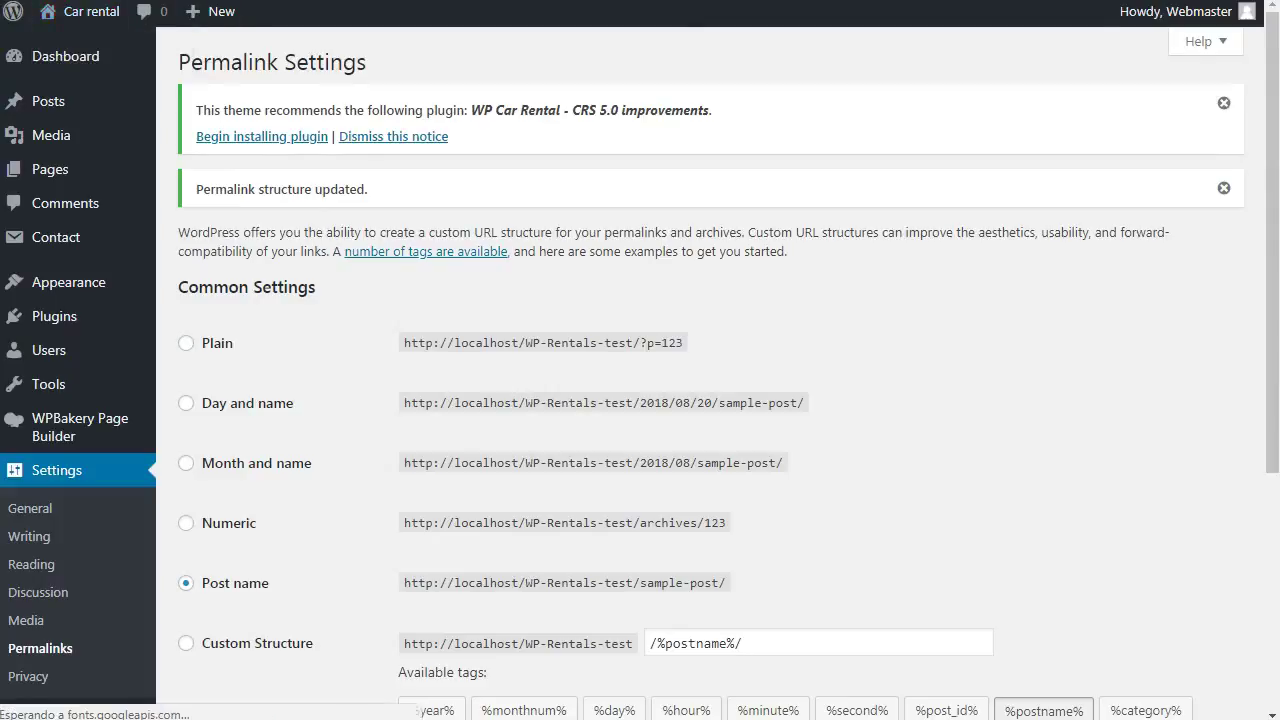
pyautogui.scroll(-4, 751, 310)
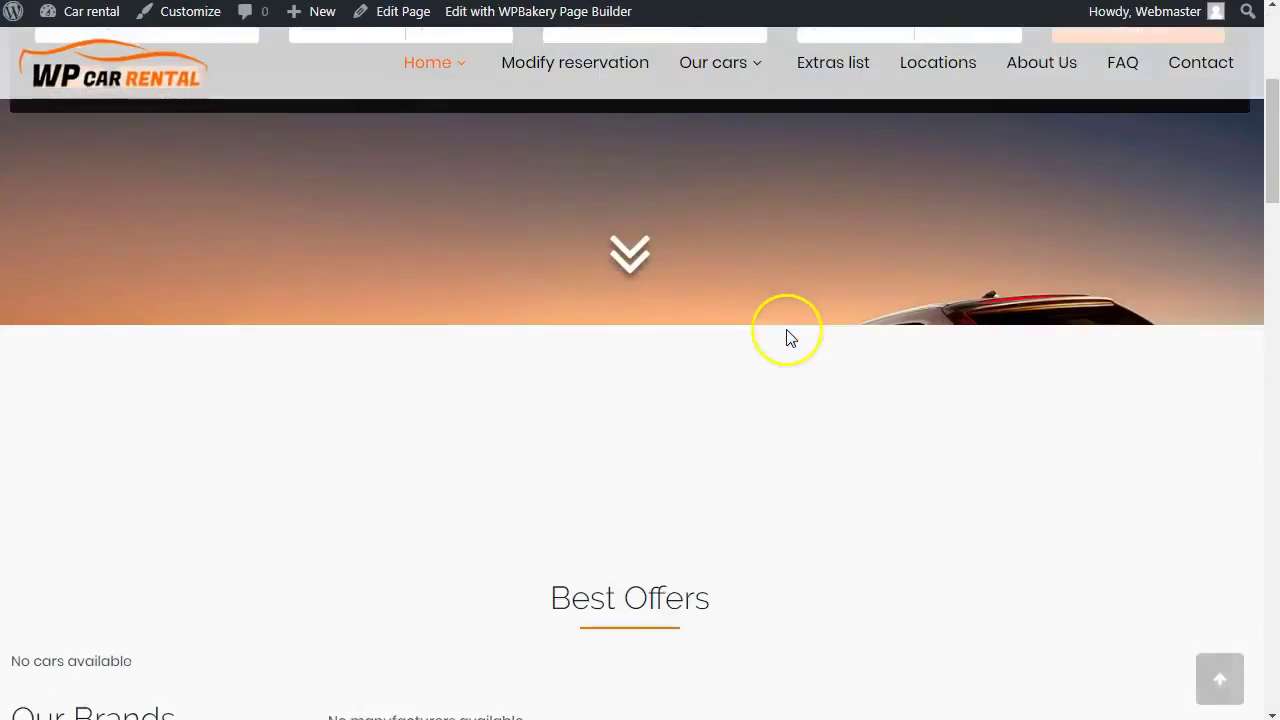
pyautogui.scroll(-4, 786, 329)
pyautogui.scroll(-5, 786, 329)
pyautogui.scroll(-5, 786, 329)
pyautogui.scroll(-5, 786, 337)
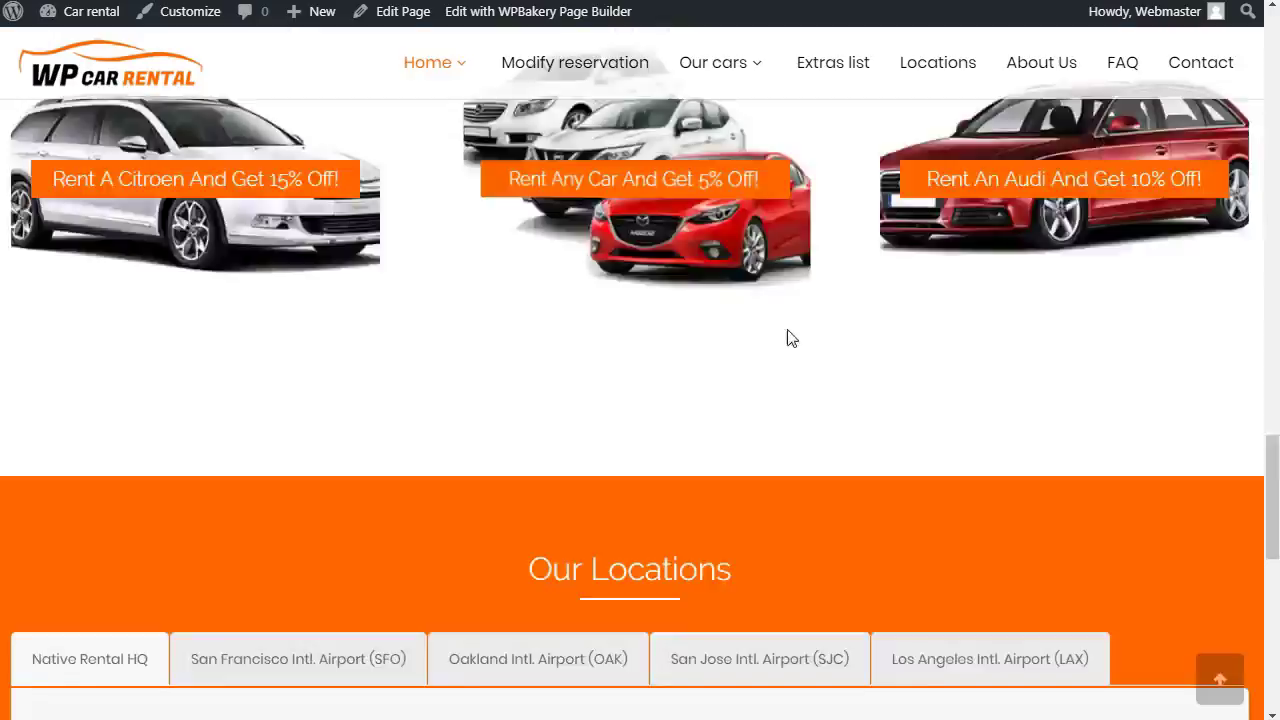
pyautogui.scroll(-5, 809, 371)
pyautogui.scroll(-1, 820, 391)
pyautogui.scroll(5, 823, 395)
pyautogui.scroll(5, 822, 393)
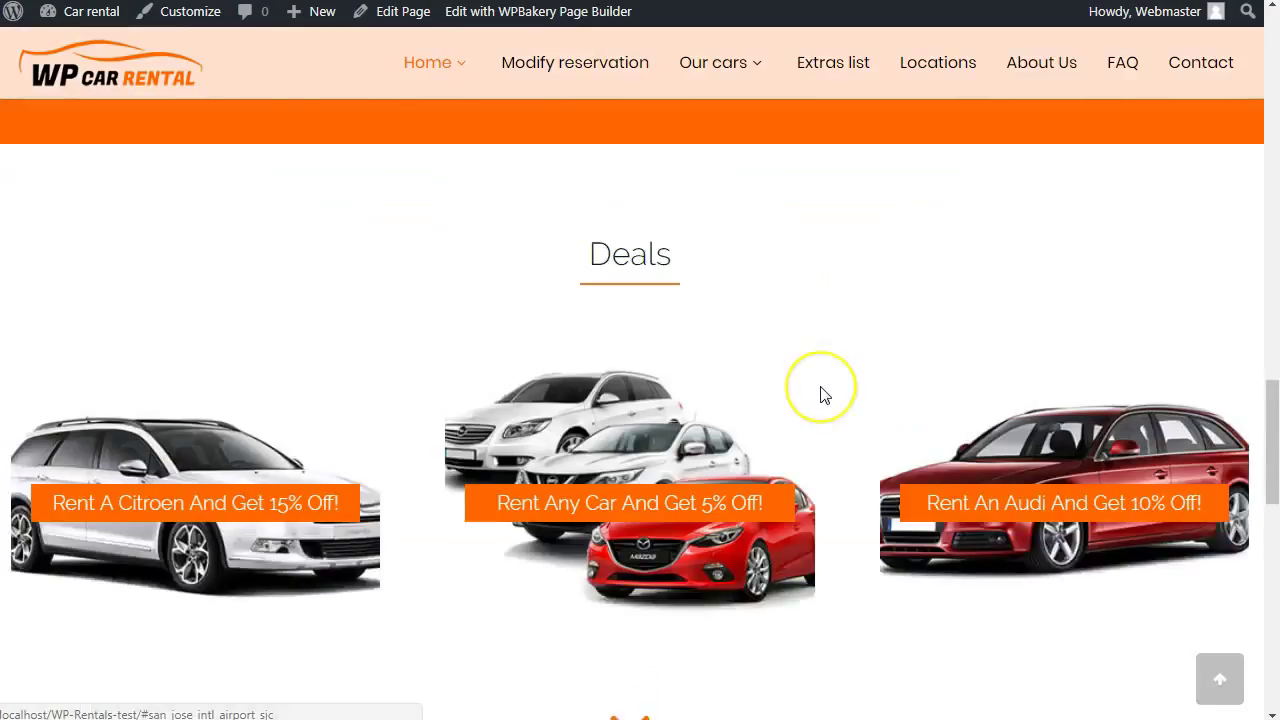
pyautogui.scroll(5, 820, 391)
pyautogui.scroll(5, 820, 391)
pyautogui.scroll(5, 820, 391)
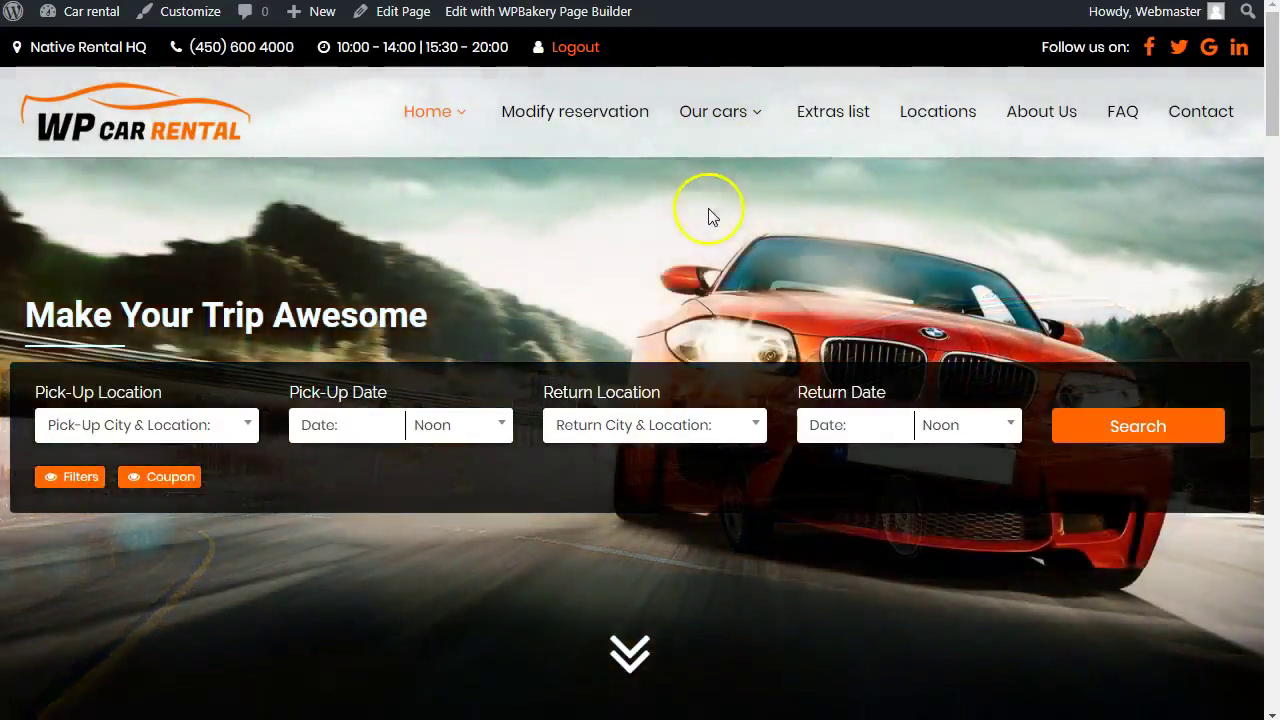
pyautogui.scroll(-2, 720, 270)
pyautogui.scroll(-3, 716, 268)
pyautogui.scroll(-3, 729, 294)
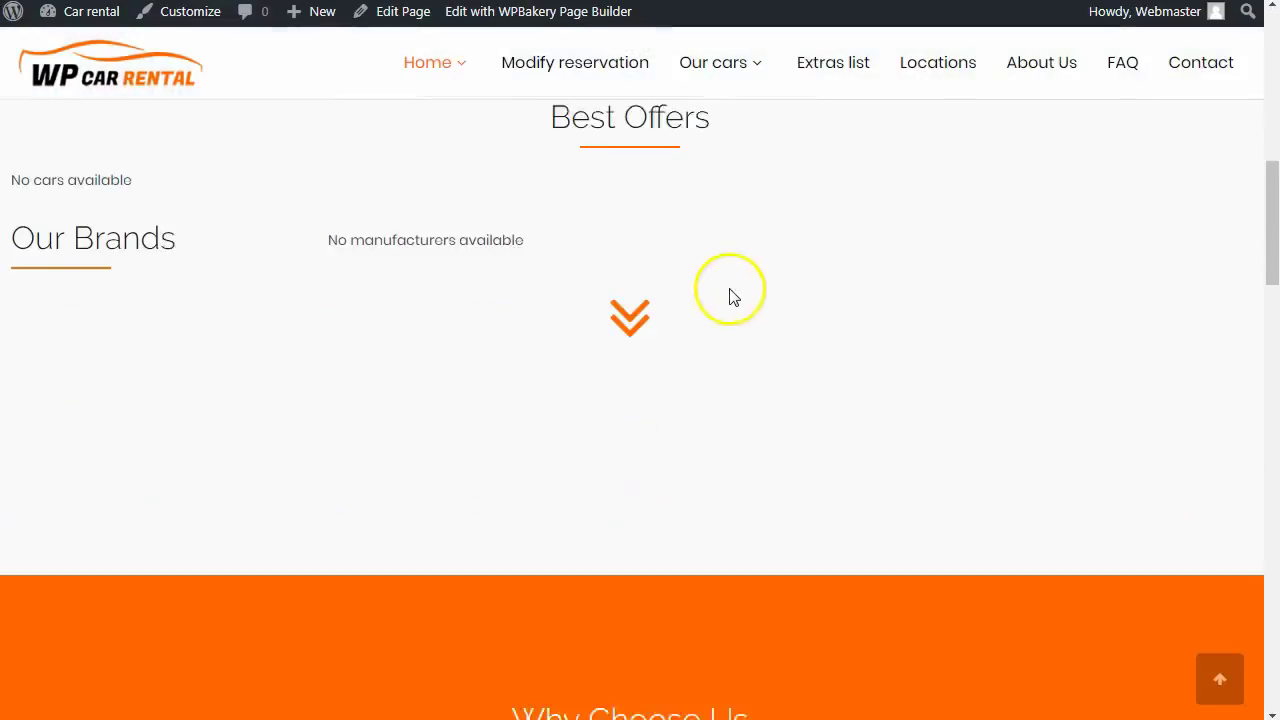
pyautogui.scroll(-5, 763, 350)
pyautogui.scroll(2, 763, 350)
pyautogui.scroll(6, 763, 350)
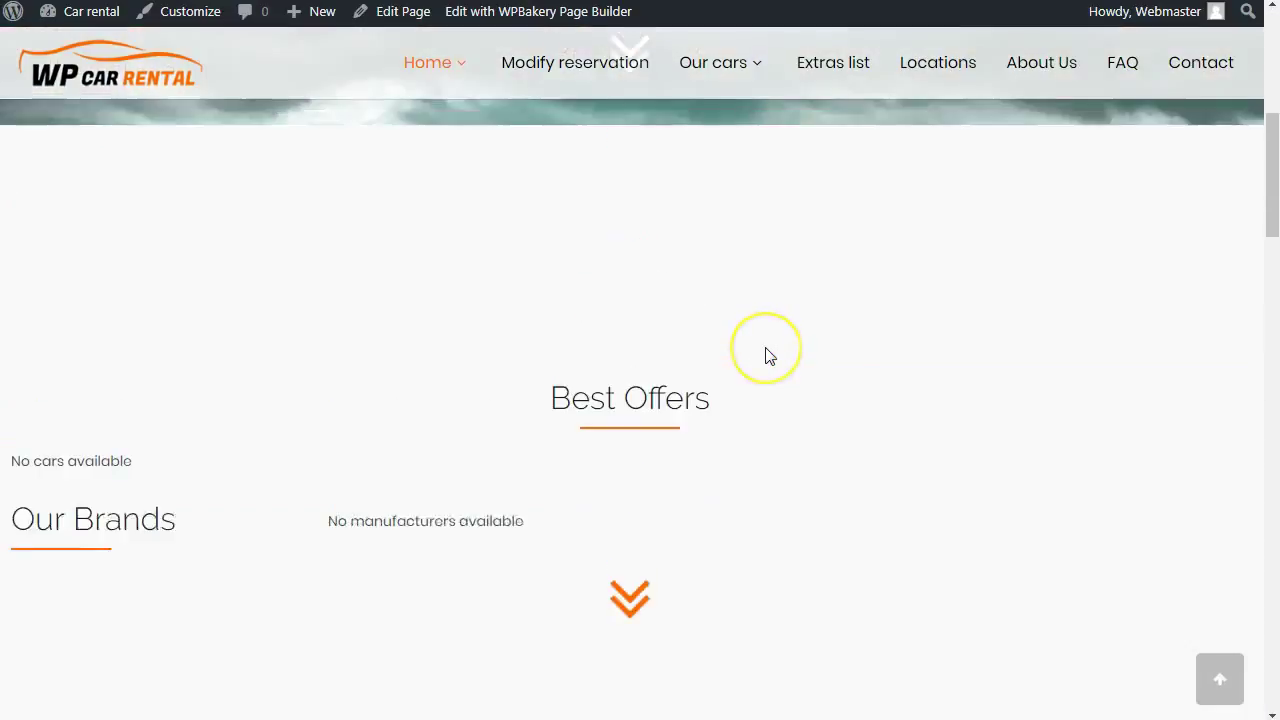
pyautogui.scroll(6, 766, 352)
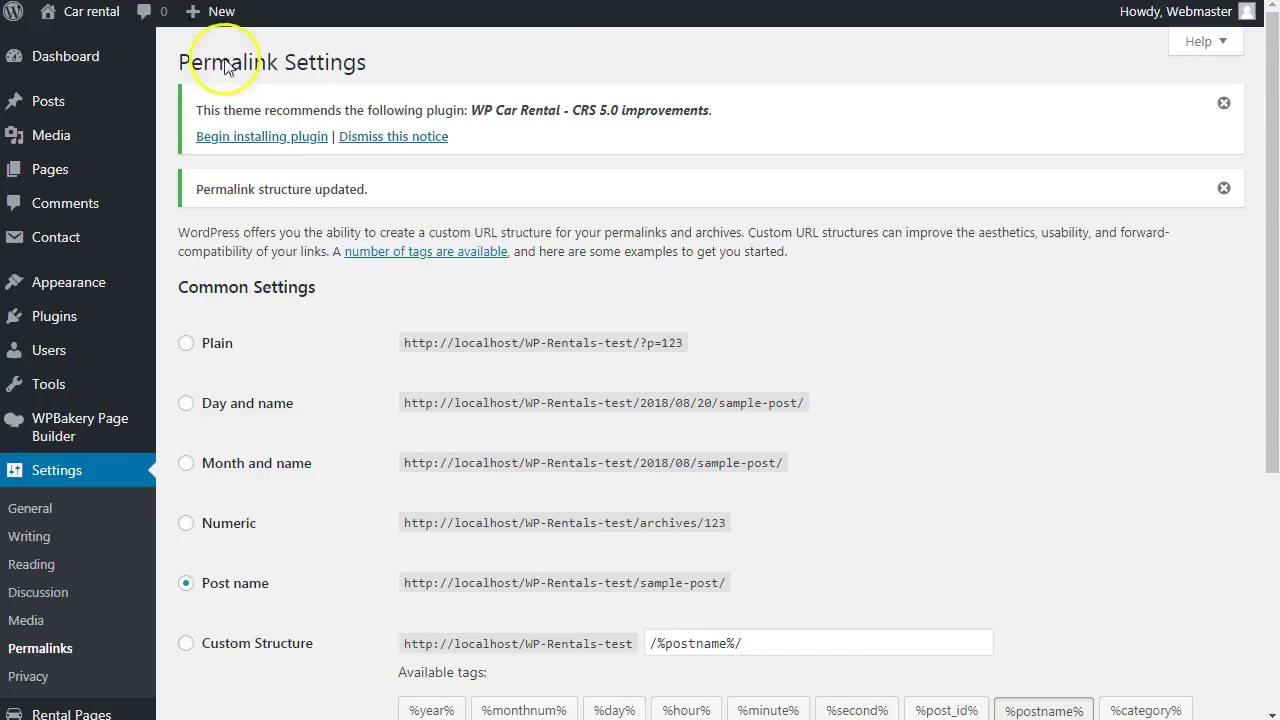
# Import Standard Live Demo - Car Rental Agency from Car Rental Settings' Demo tab, replacing existing data
pyautogui.scroll(-1, 130, 430)
pyautogui.scroll(-3, 123, 490)
pyautogui.moveTo(63, 549)
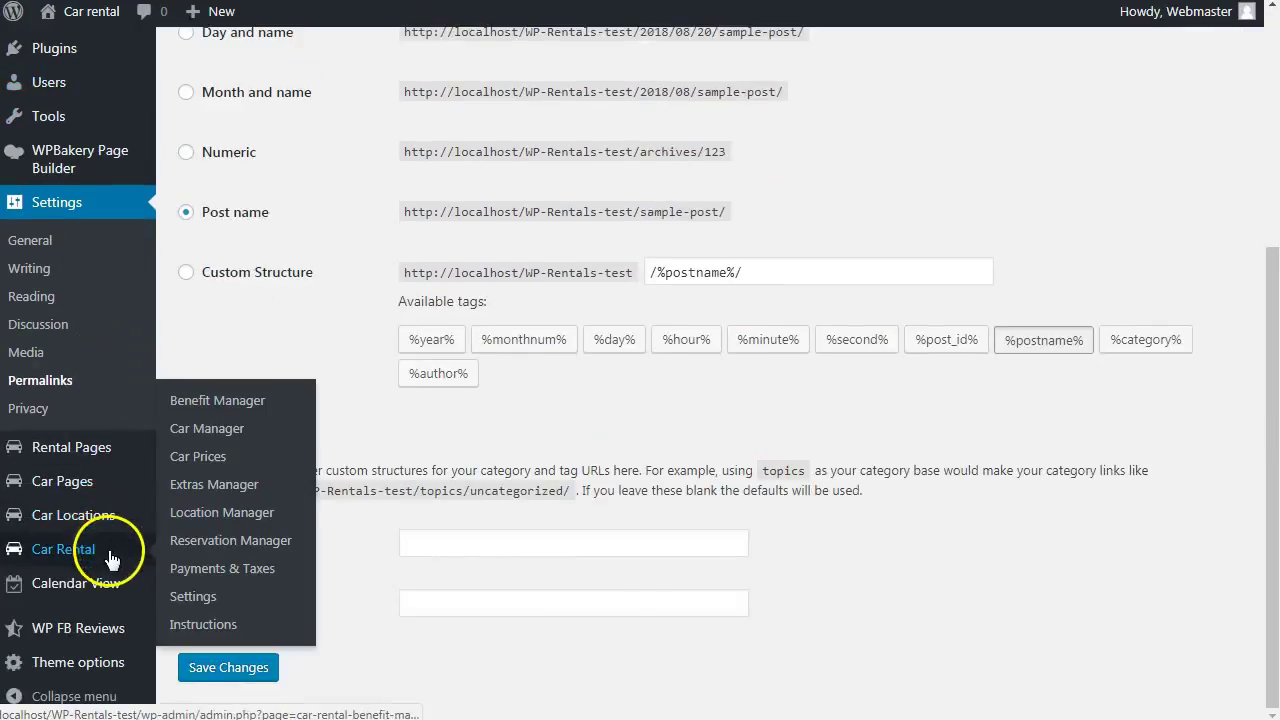
pyautogui.click(196, 595)
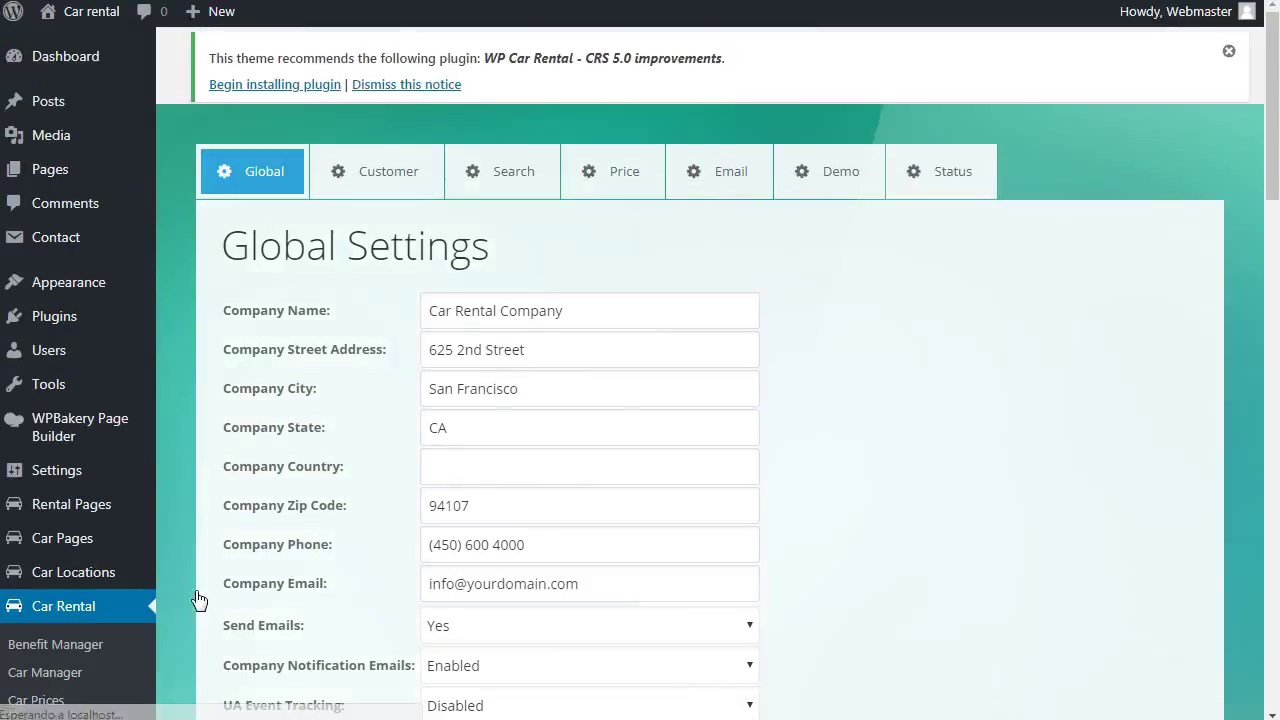
pyautogui.click(826, 190)
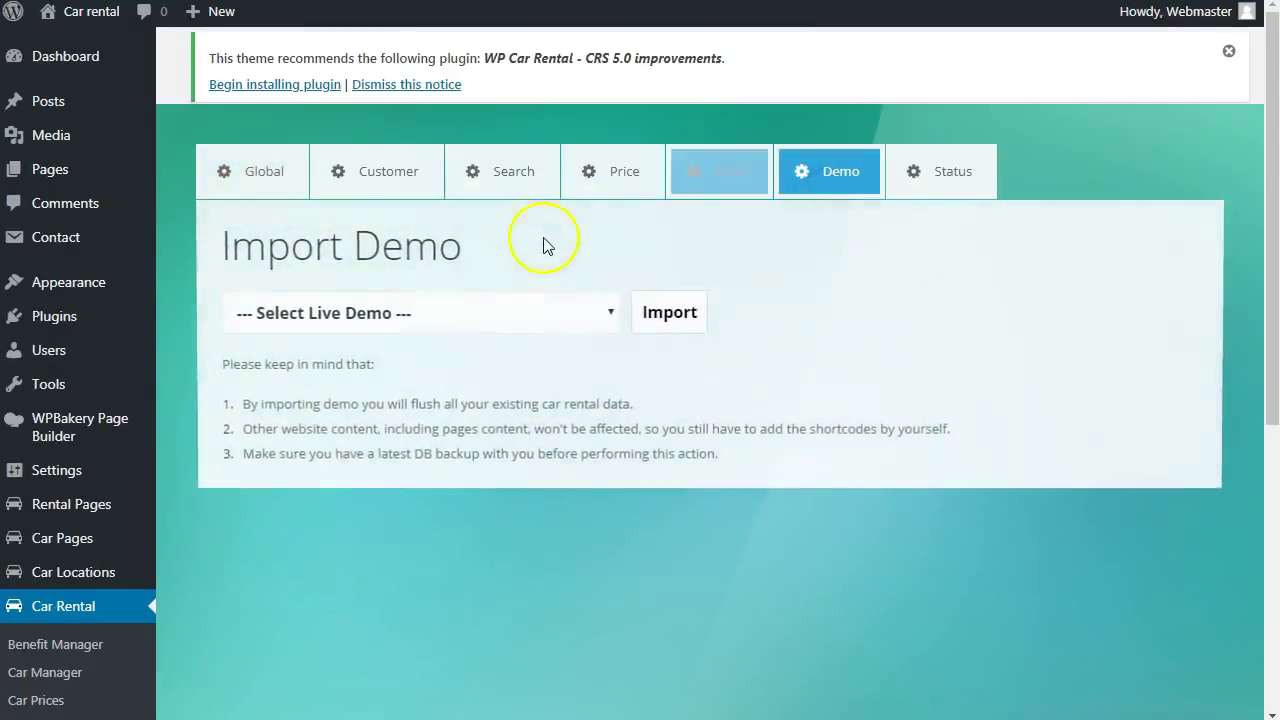
pyautogui.scroll(-3, 51, 612)
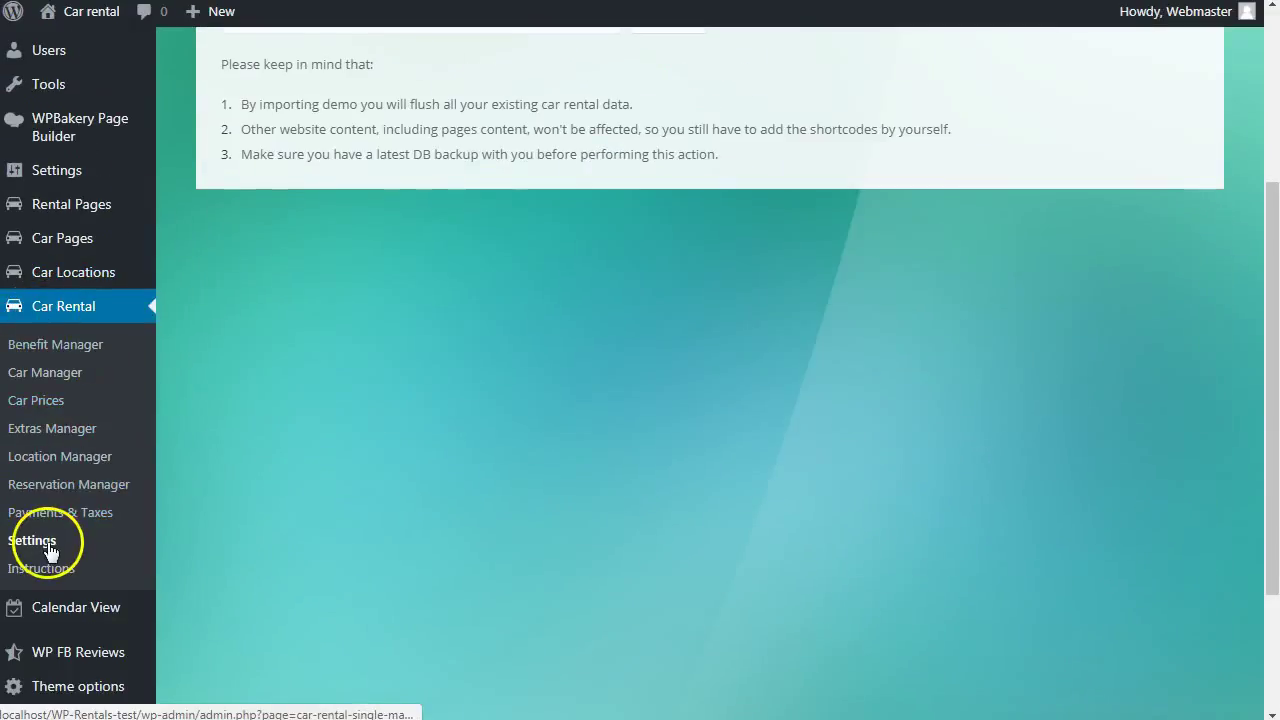
pyautogui.scroll(1, 734, 506)
pyautogui.scroll(2, 734, 506)
pyautogui.click(396, 312)
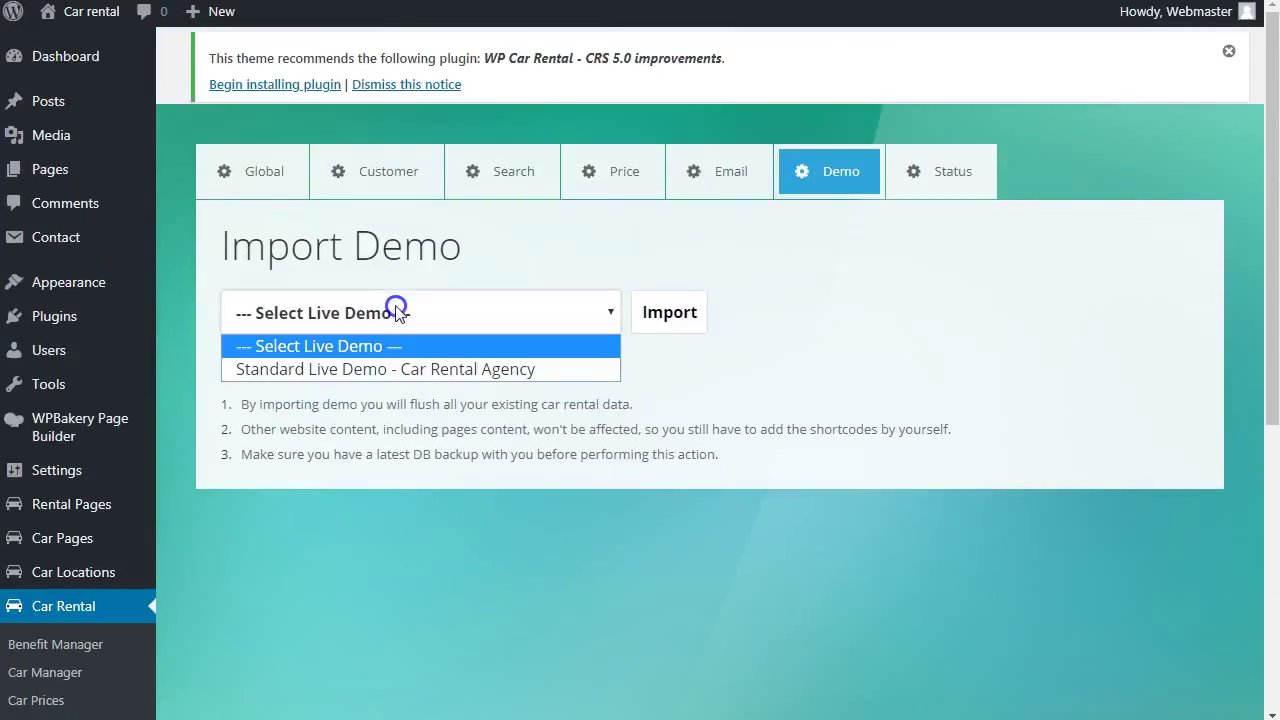
pyautogui.click(383, 368)
pyautogui.click(660, 312)
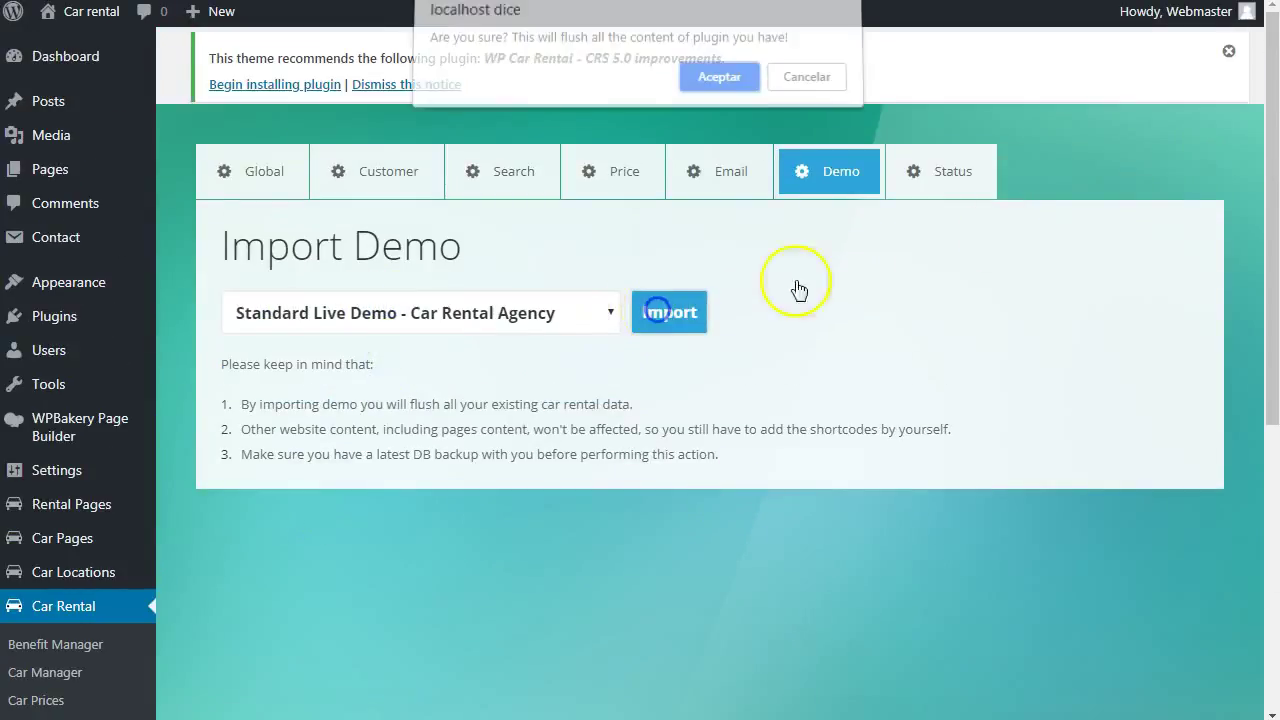
pyautogui.click(741, 100)
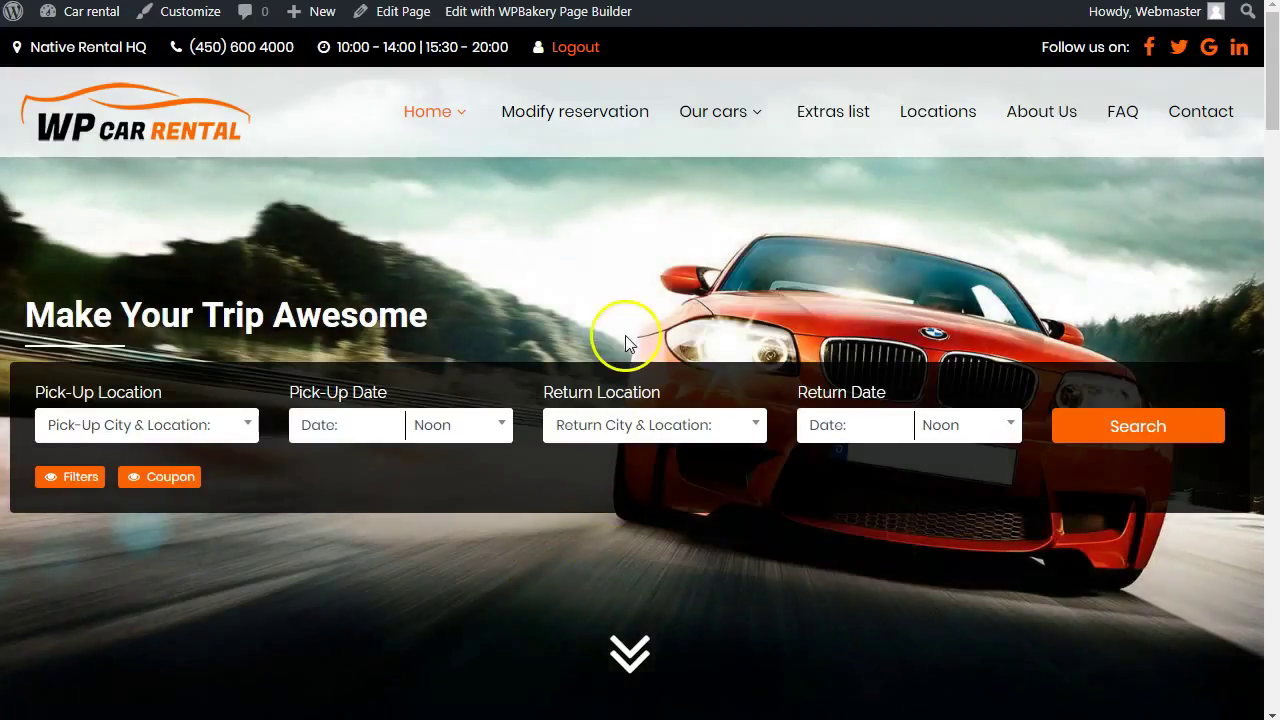
# Scroll through the homepage's Best Offers cars and daily prices, then return to the Dashboard
pyautogui.scroll(-3, 630, 290)
pyautogui.scroll(-4, 629, 286)
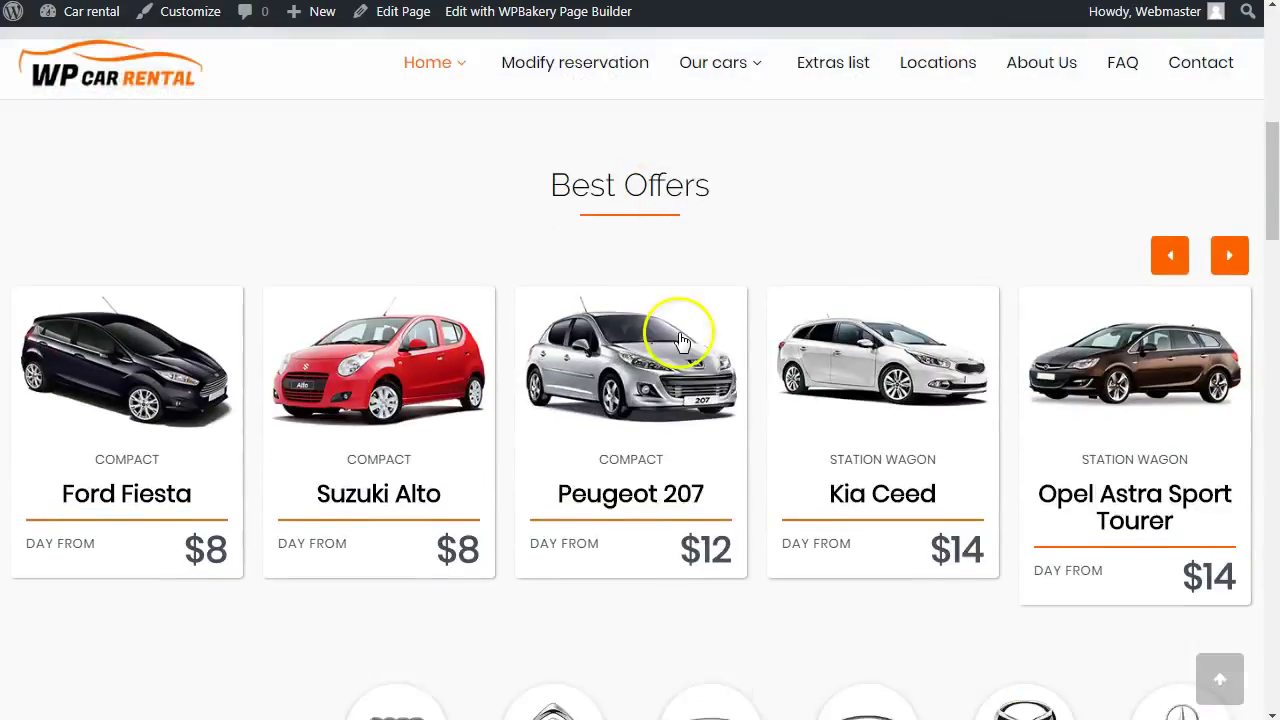
pyautogui.scroll(-3, 677, 334)
pyautogui.scroll(-3, 669, 343)
pyautogui.scroll(-5, 710, 370)
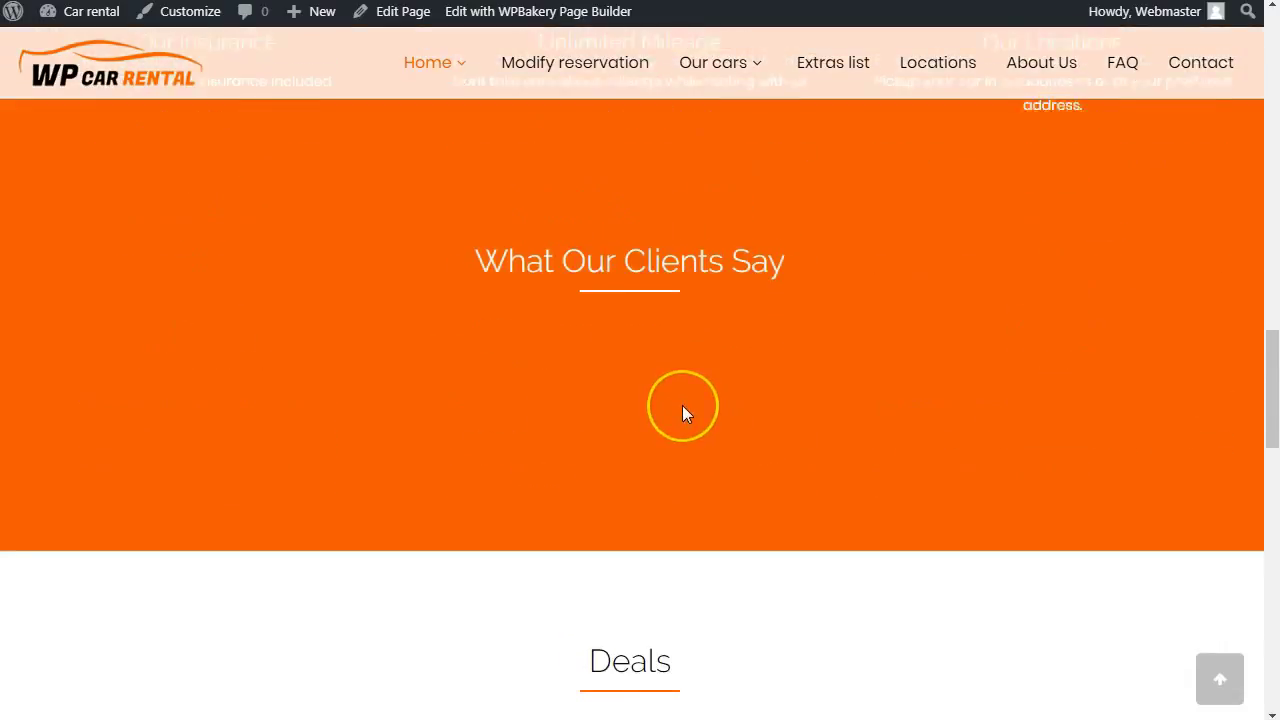
pyautogui.scroll(7, 683, 410)
pyautogui.scroll(6, 683, 410)
pyautogui.scroll(8, 685, 415)
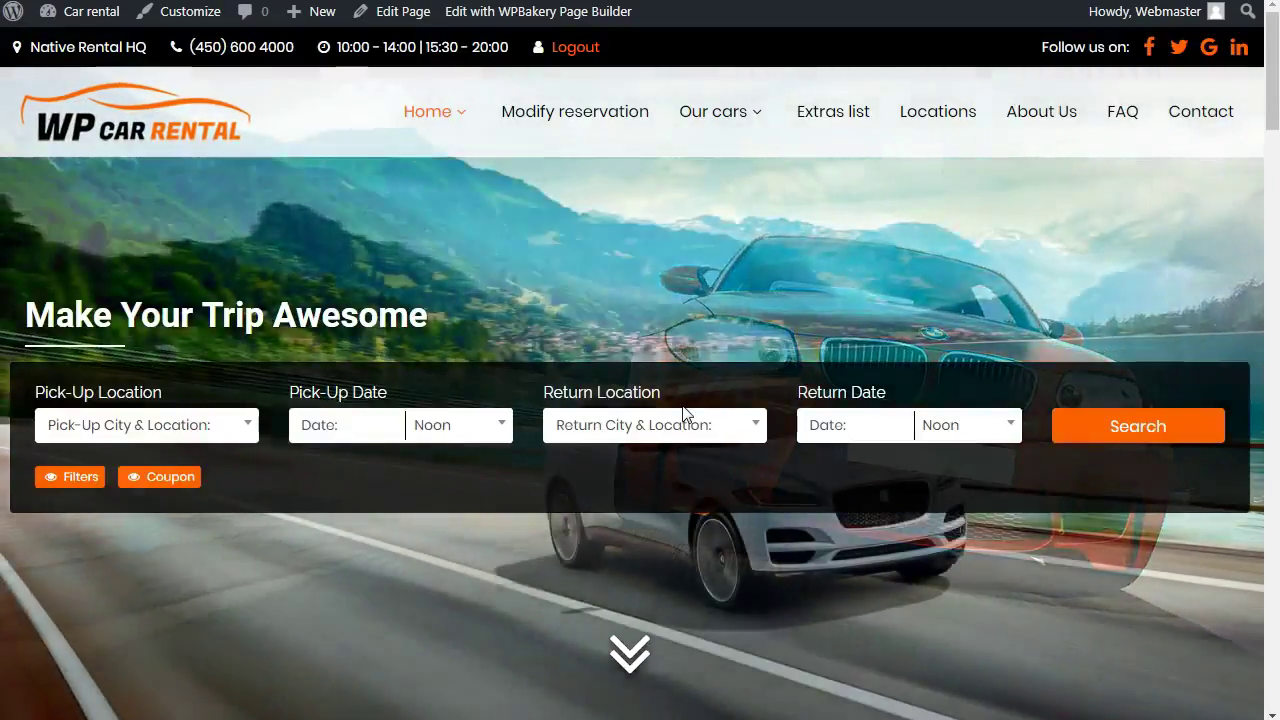
pyautogui.click(537, 250)
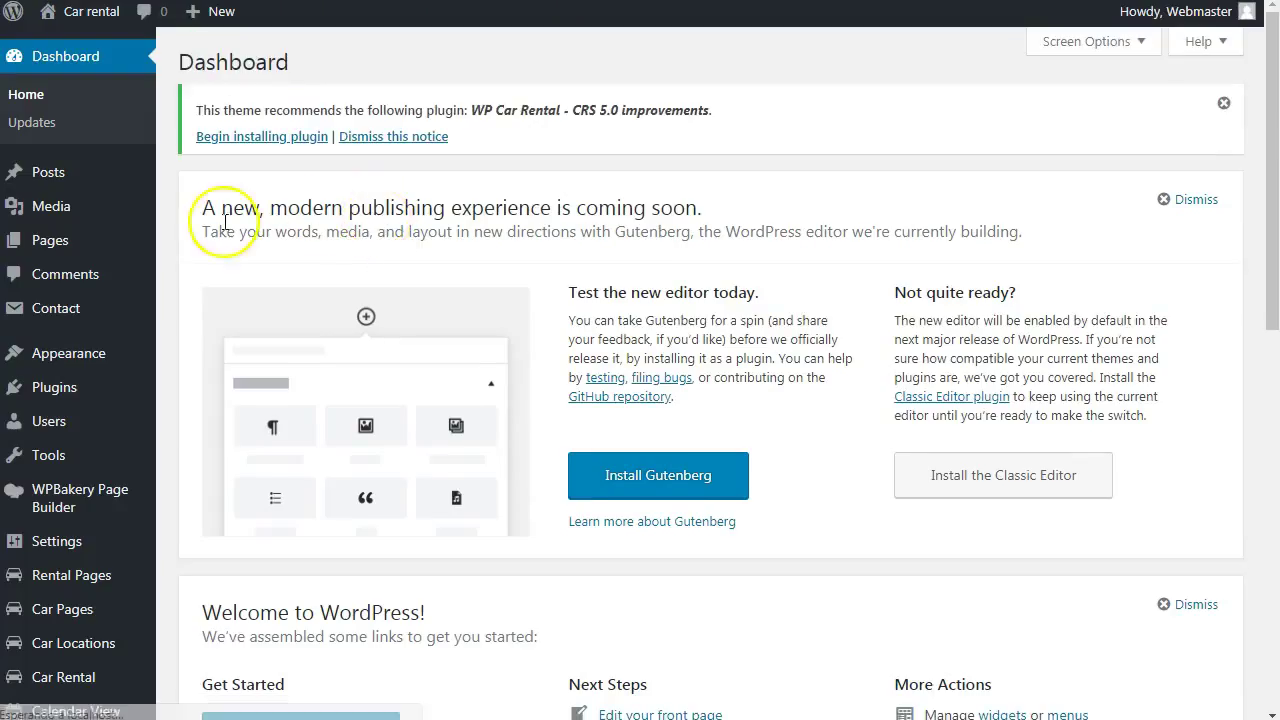
pyautogui.scroll(-3, 157, 400)
pyautogui.scroll(-4, 145, 540)
pyautogui.moveTo(78, 662)
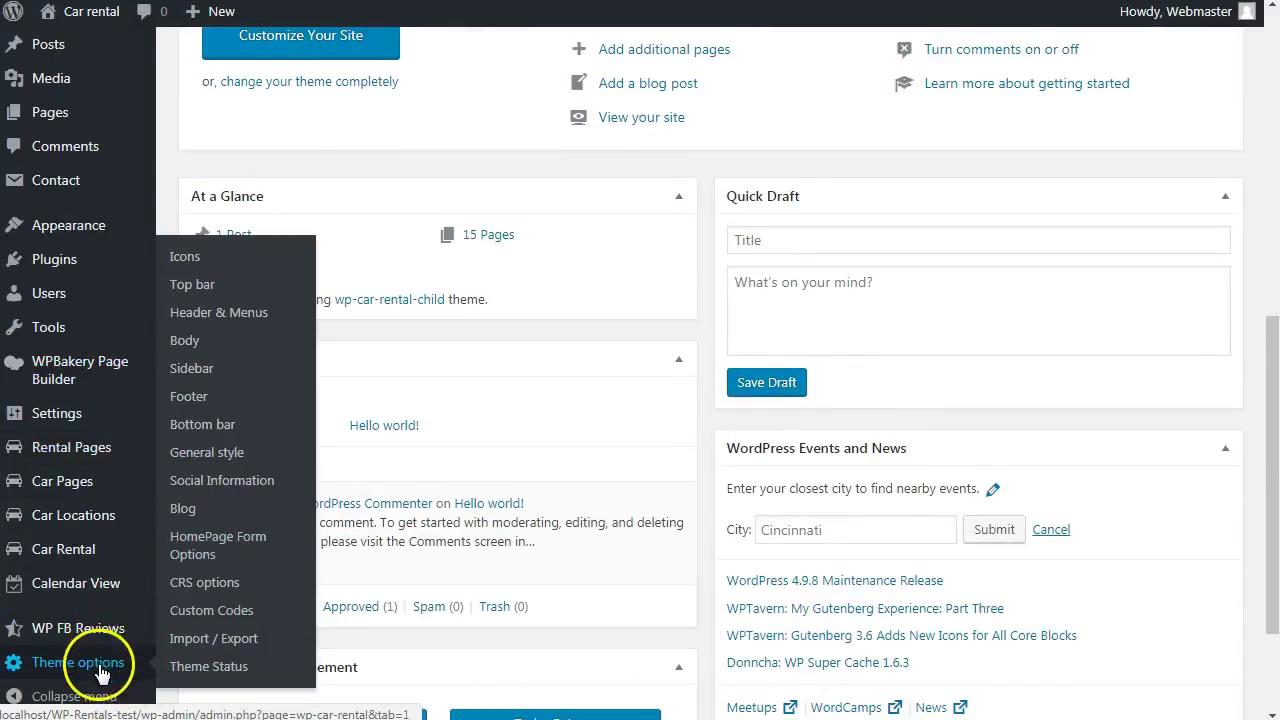
# Set the primary colour to blue in Theme options' General style colour scheme
pyautogui.click(222, 453)
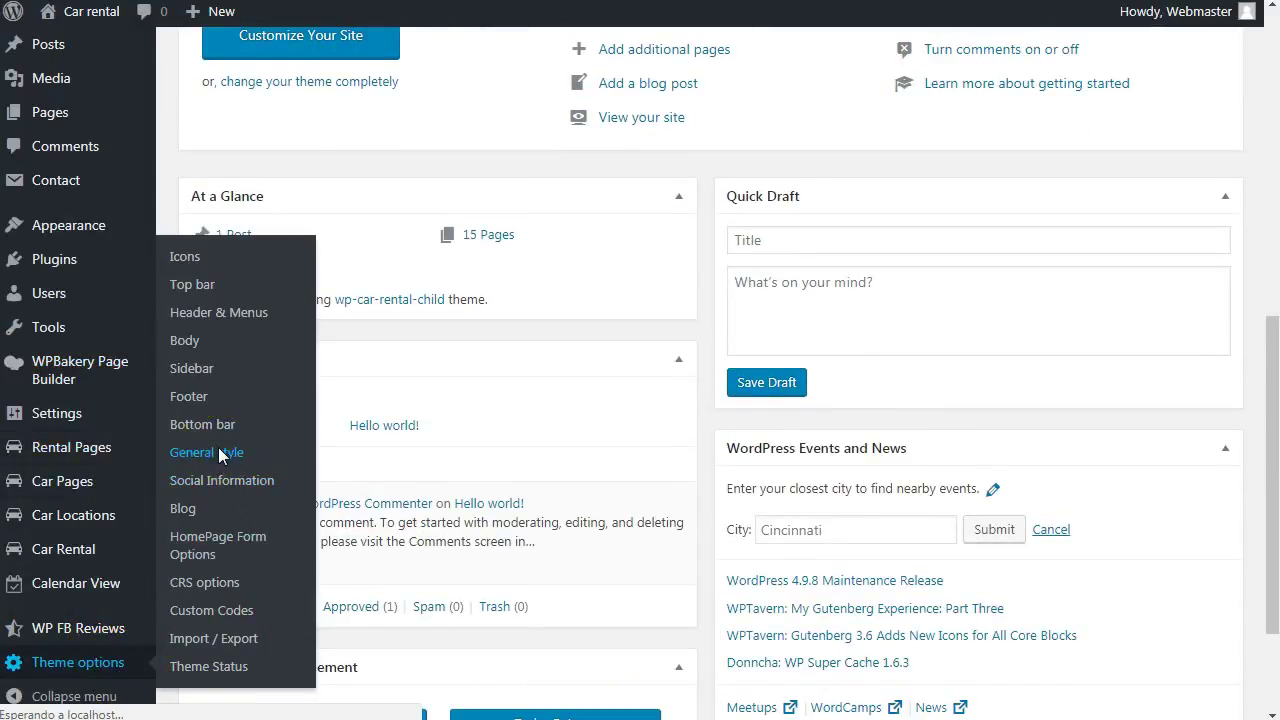
pyautogui.scroll(-3, 366, 460)
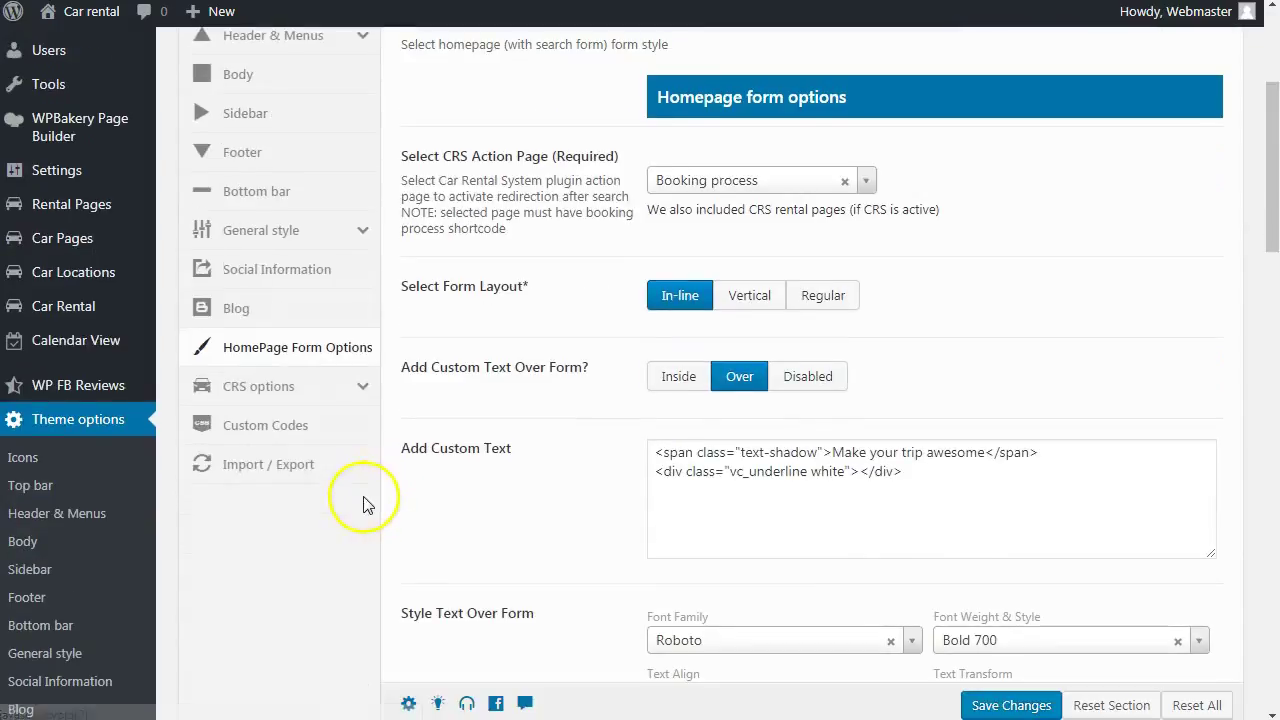
pyautogui.click(345, 230)
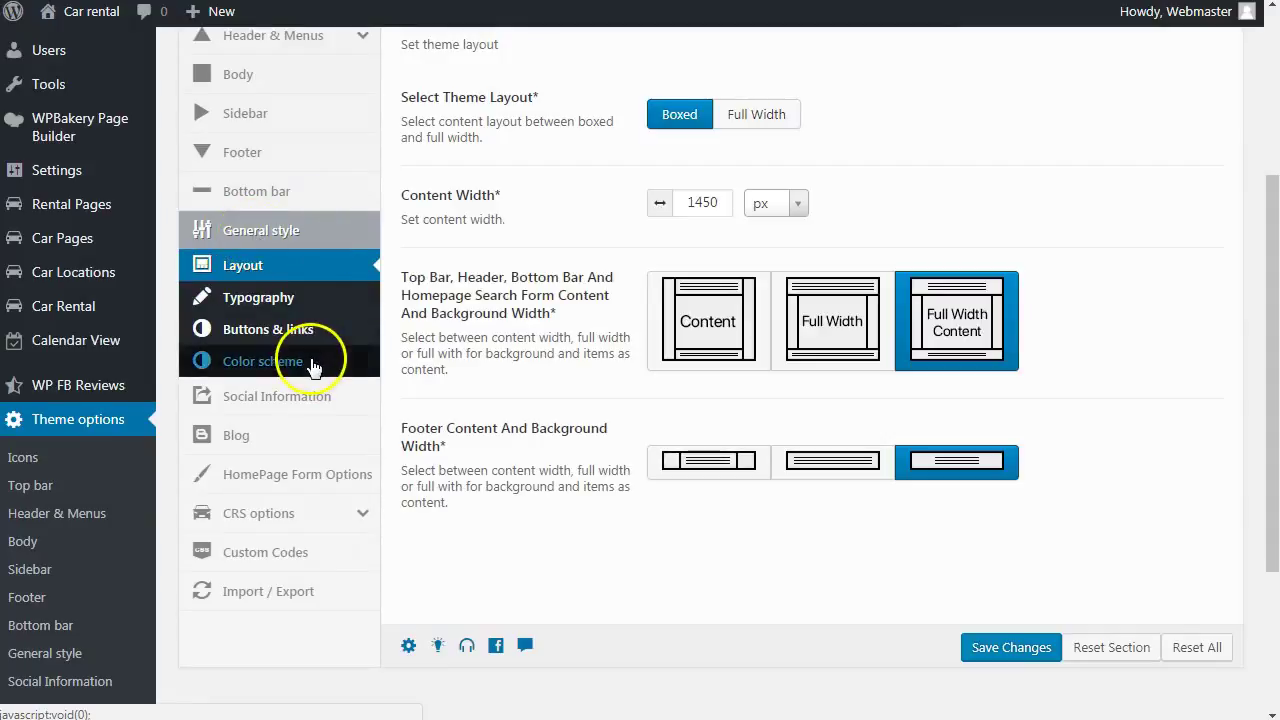
pyautogui.click(312, 365)
pyautogui.scroll(2, 1029, 337)
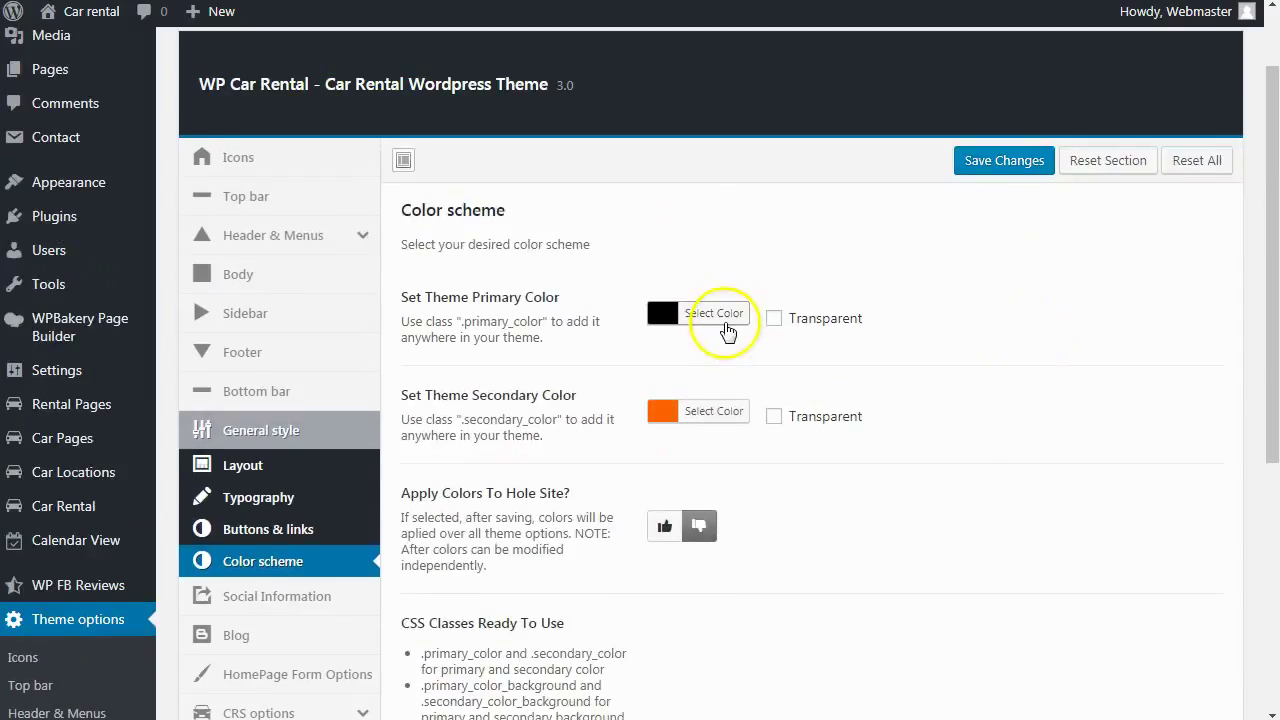
pyautogui.click(722, 310)
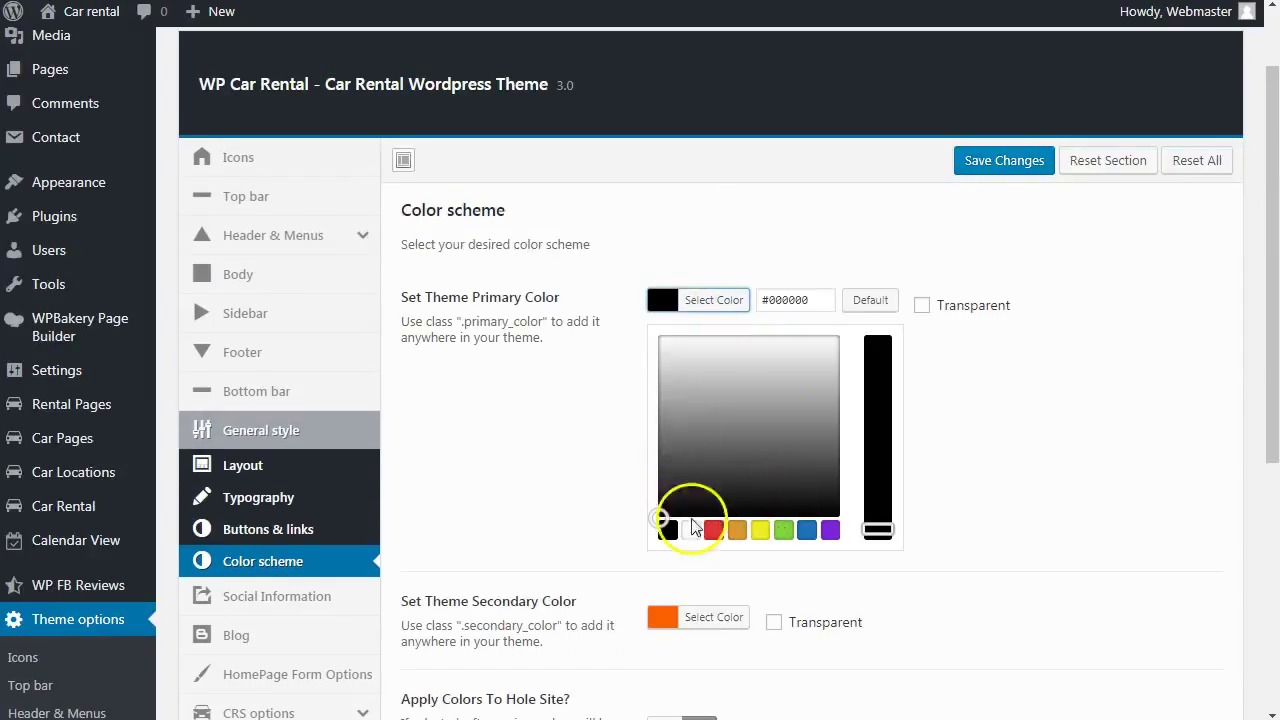
pyautogui.click(806, 530)
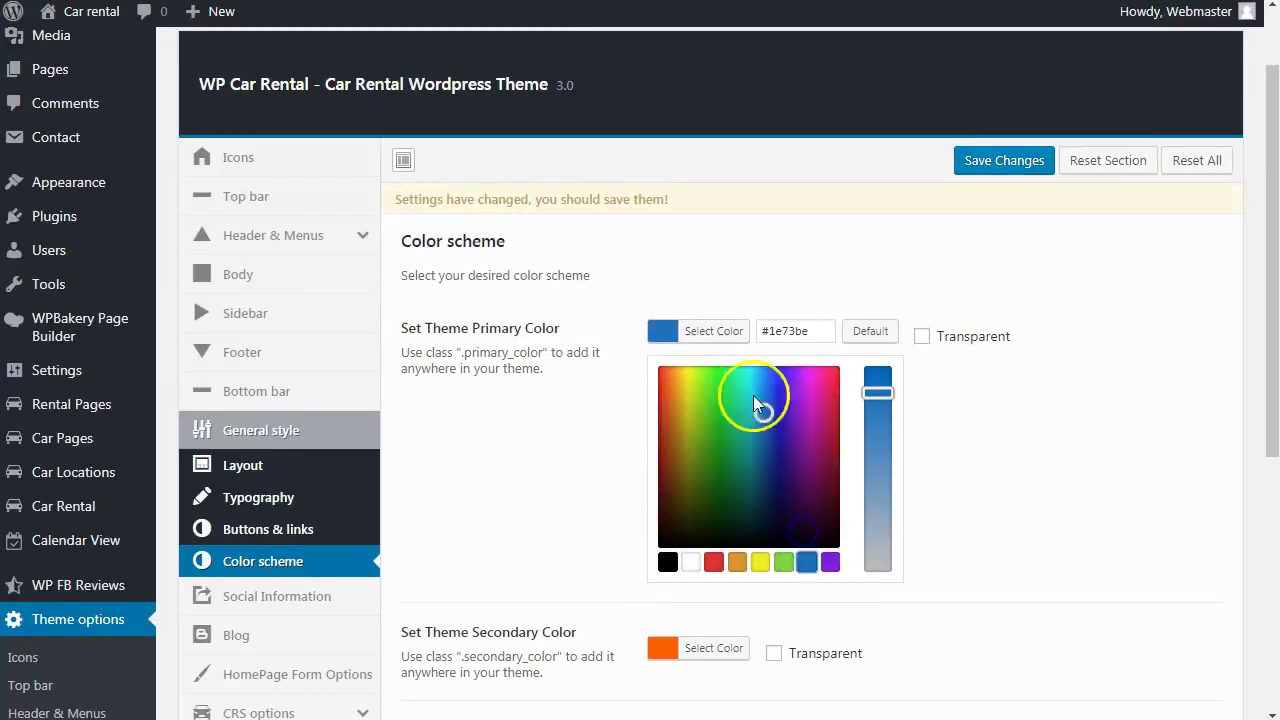
pyautogui.moveTo(762, 402)
pyautogui.mouseDown()
pyautogui.moveTo(767, 445)
pyautogui.moveTo(771, 429)
pyautogui.moveTo(759, 430)
pyautogui.mouseUp()
pyautogui.click(761, 263)
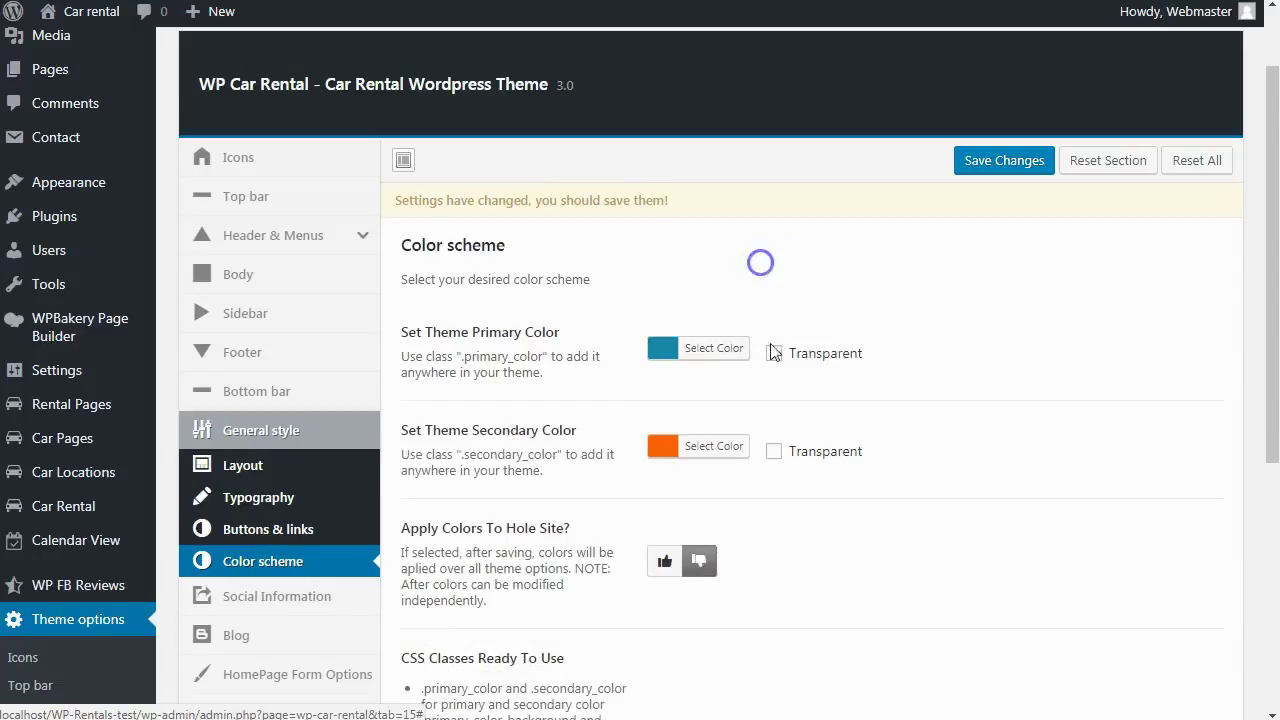
# Change the secondary colour from orange to green, apply colours site-wide, save, and view the homepage
pyautogui.click(745, 440)
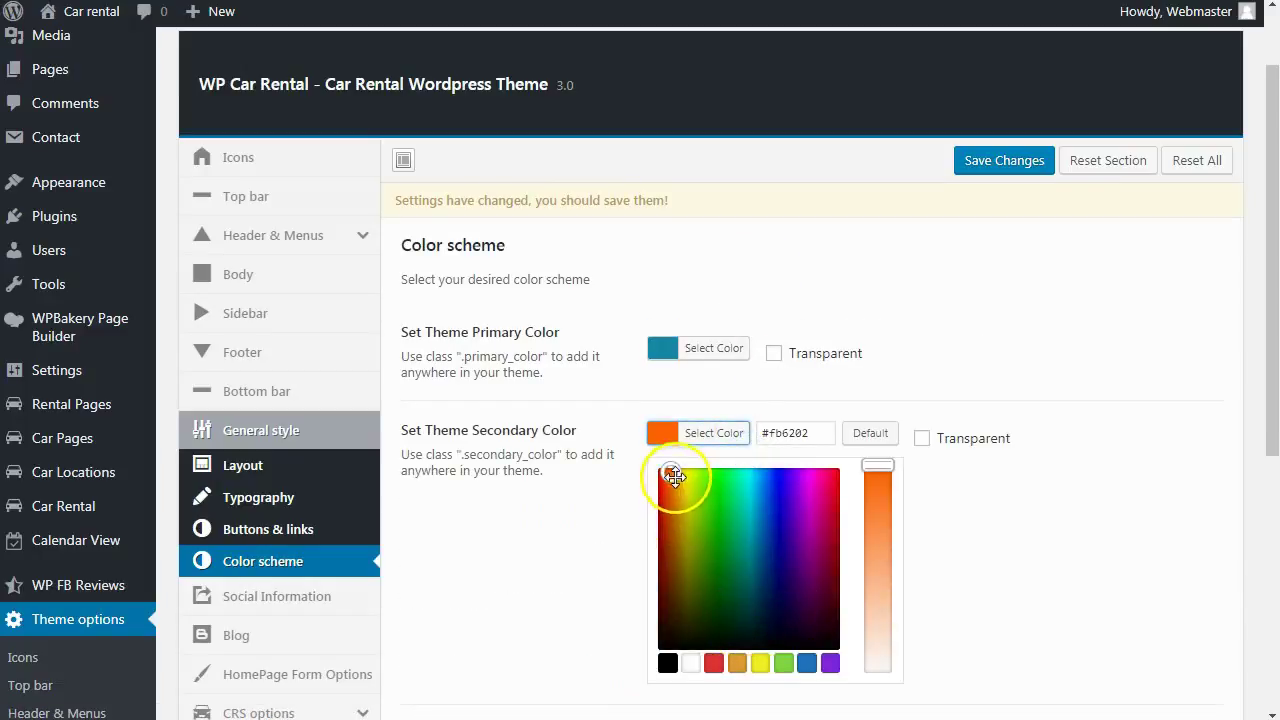
pyautogui.moveTo(674, 477)
pyautogui.mouseDown()
pyautogui.moveTo(680, 491)
pyautogui.moveTo(736, 483)
pyautogui.moveTo(709, 474)
pyautogui.moveTo(760, 477)
pyautogui.moveTo(745, 474)
pyautogui.mouseUp()
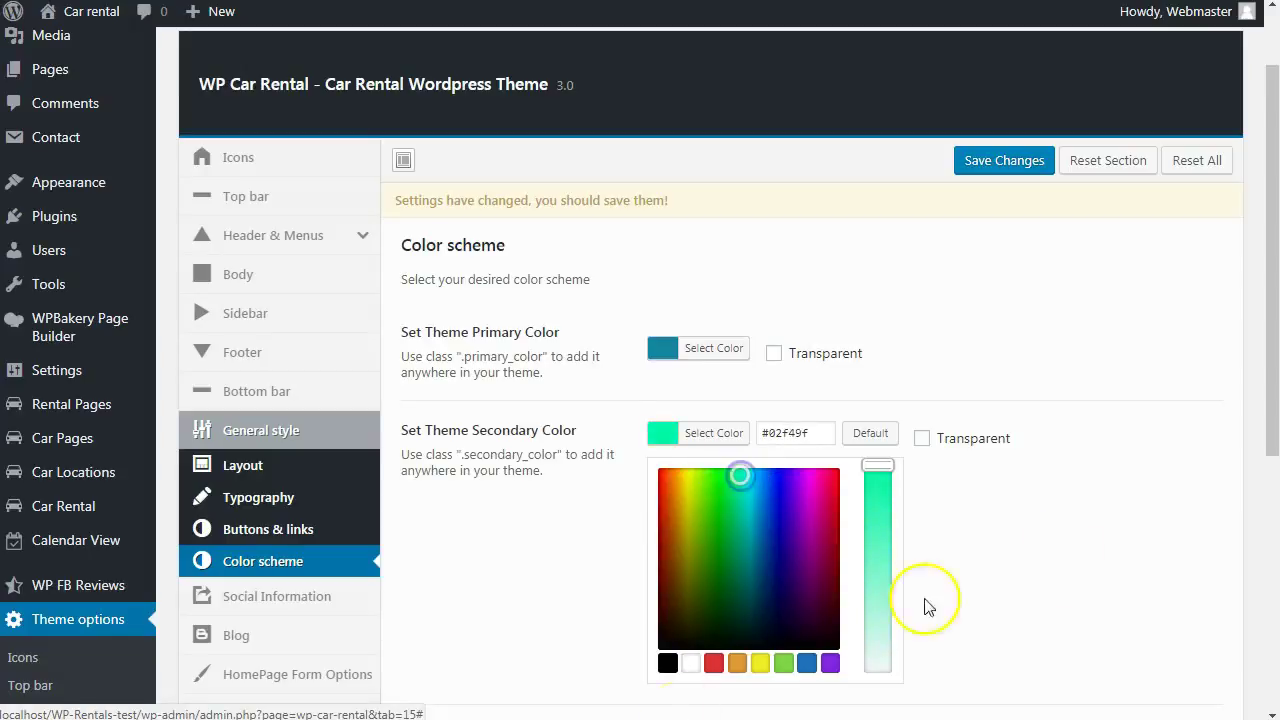
pyautogui.click(1137, 540)
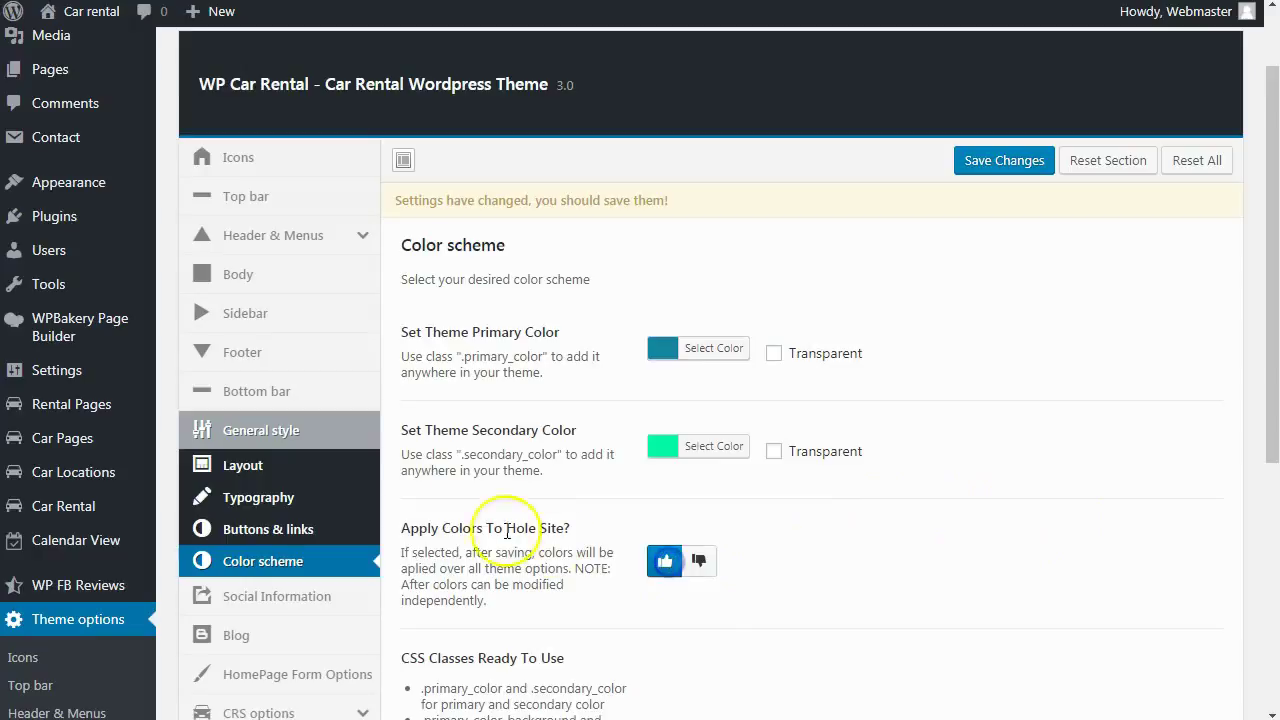
pyautogui.moveTo(399, 528); pyautogui.dragTo(531, 528)
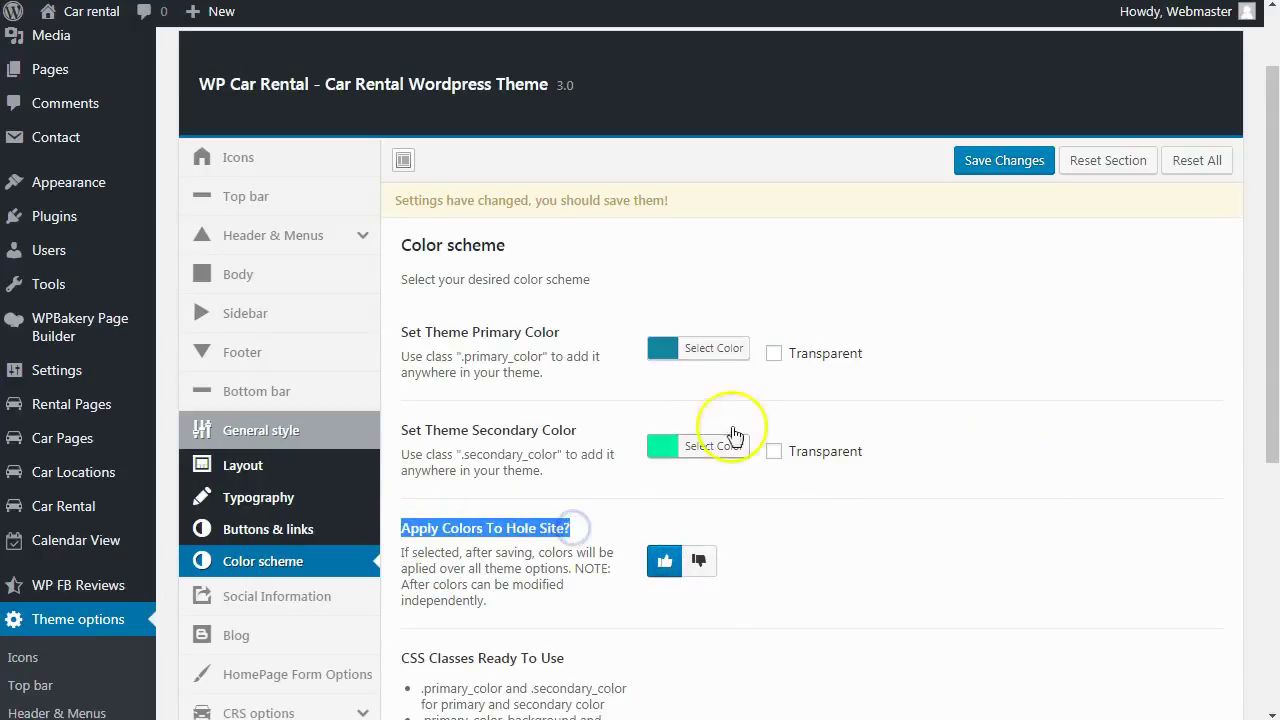
pyautogui.click(1006, 168)
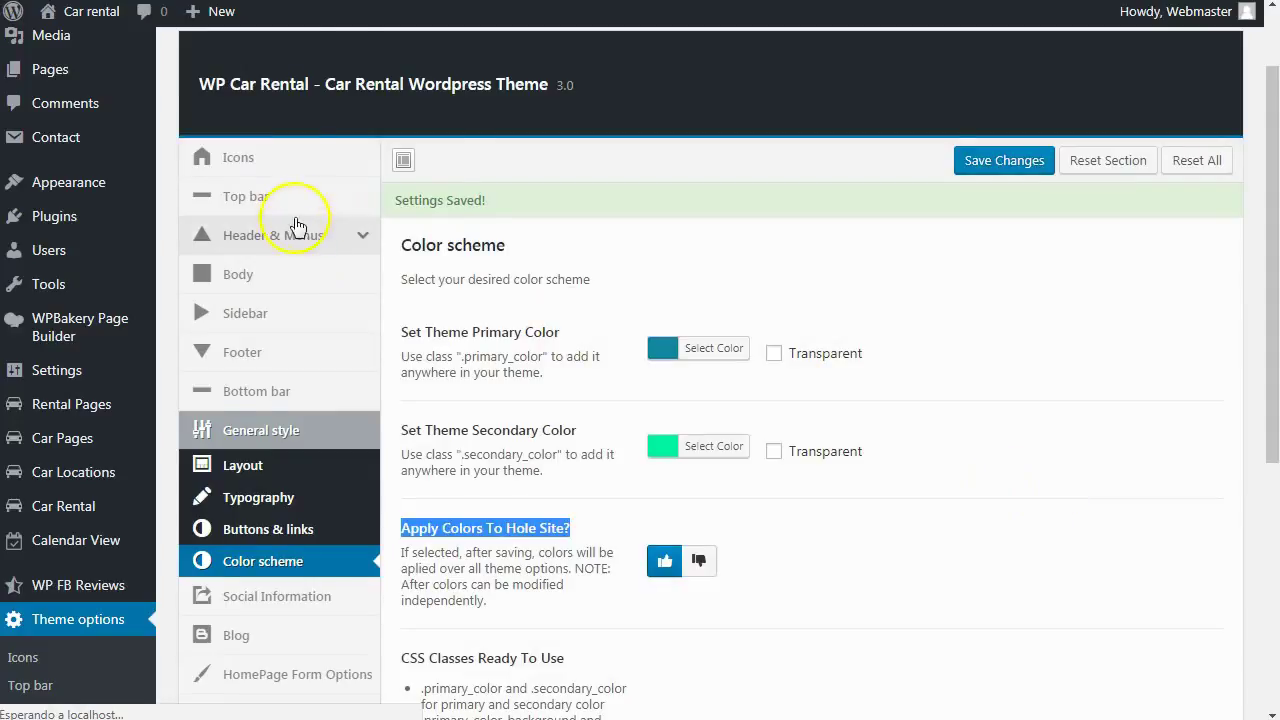
pyautogui.click(91, 11)
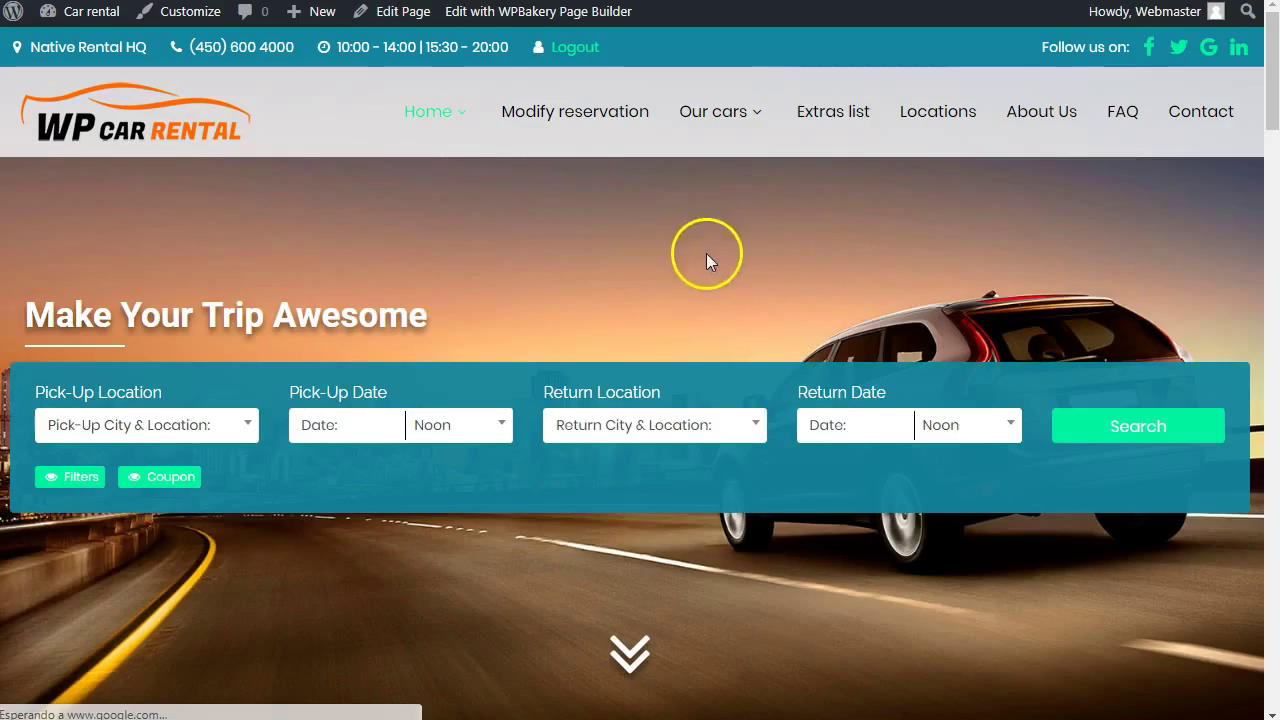
# Scroll through the homepage's brands, Why Choose Us and Deals sections to check their teal and green colours
pyautogui.scroll(-3, 792, 300)
pyautogui.scroll(-5, 791, 300)
pyautogui.scroll(-5, 791, 310)
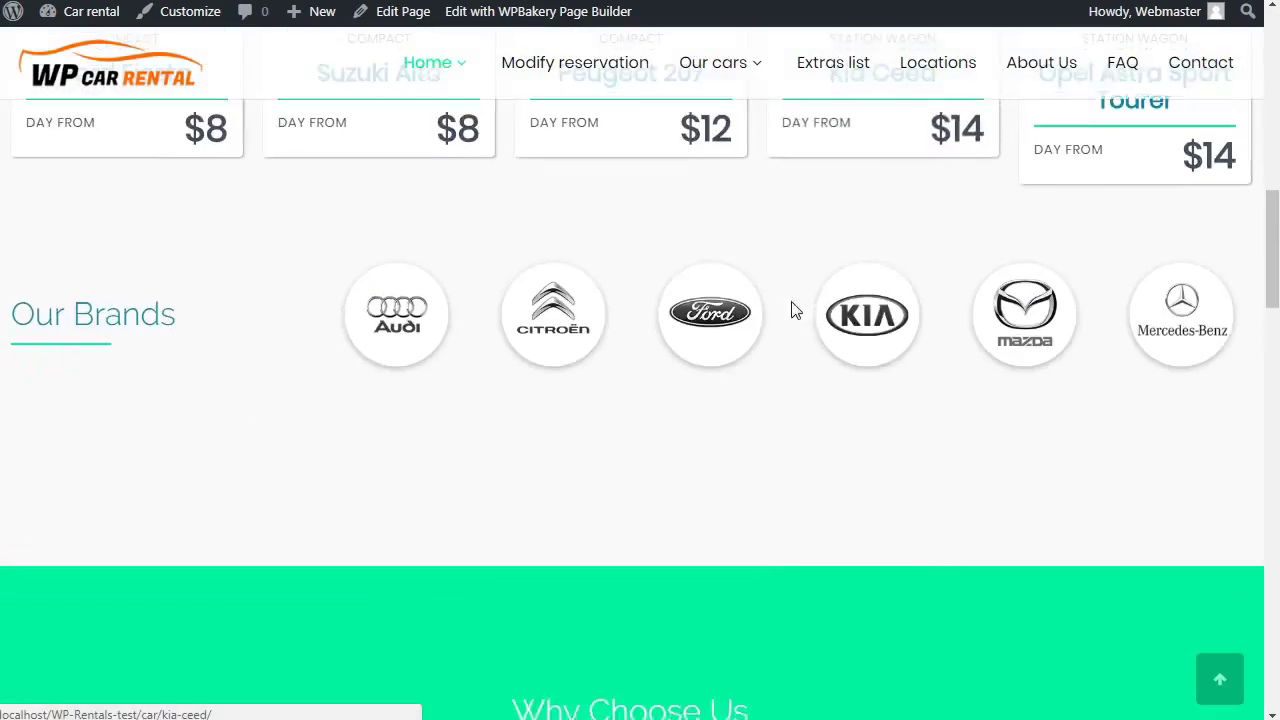
pyautogui.scroll(-5, 792, 347)
pyautogui.scroll(-5, 800, 400)
pyautogui.scroll(-5, 806, 440)
pyautogui.scroll(5, 809, 471)
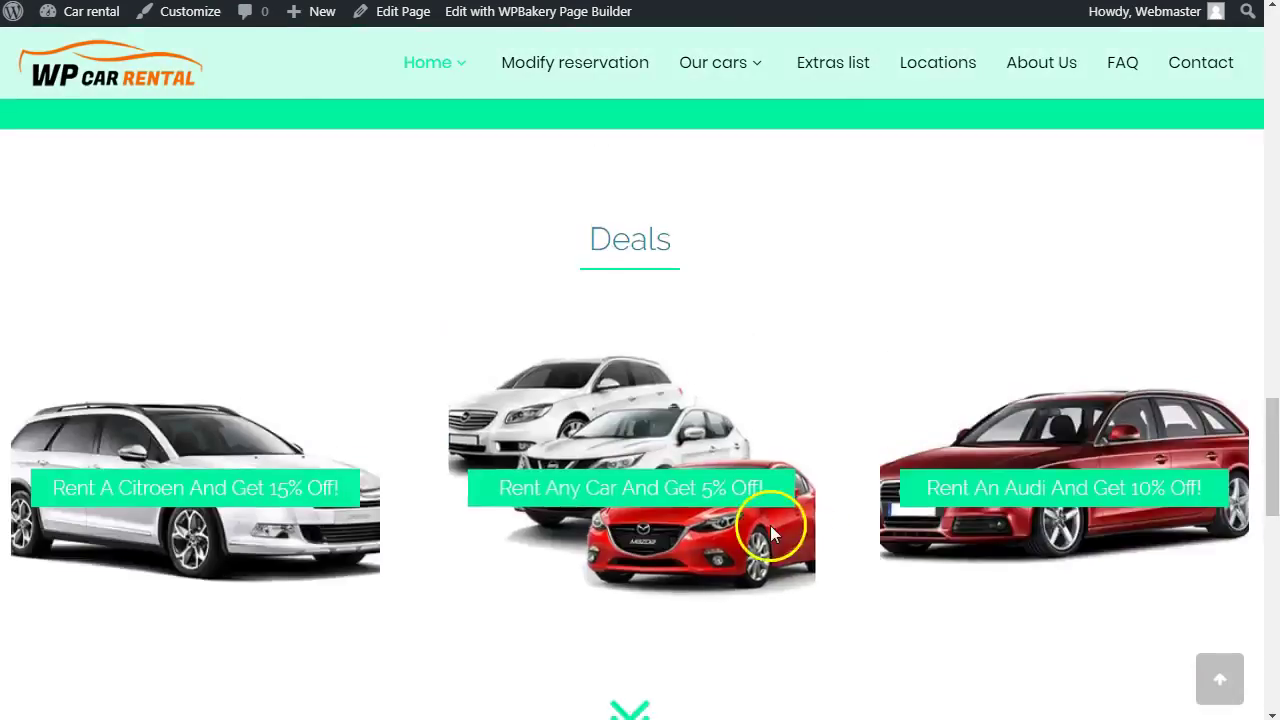
pyautogui.scroll(5, 770, 525)
pyautogui.scroll(5, 686, 386)
pyautogui.scroll(5, 803, 420)
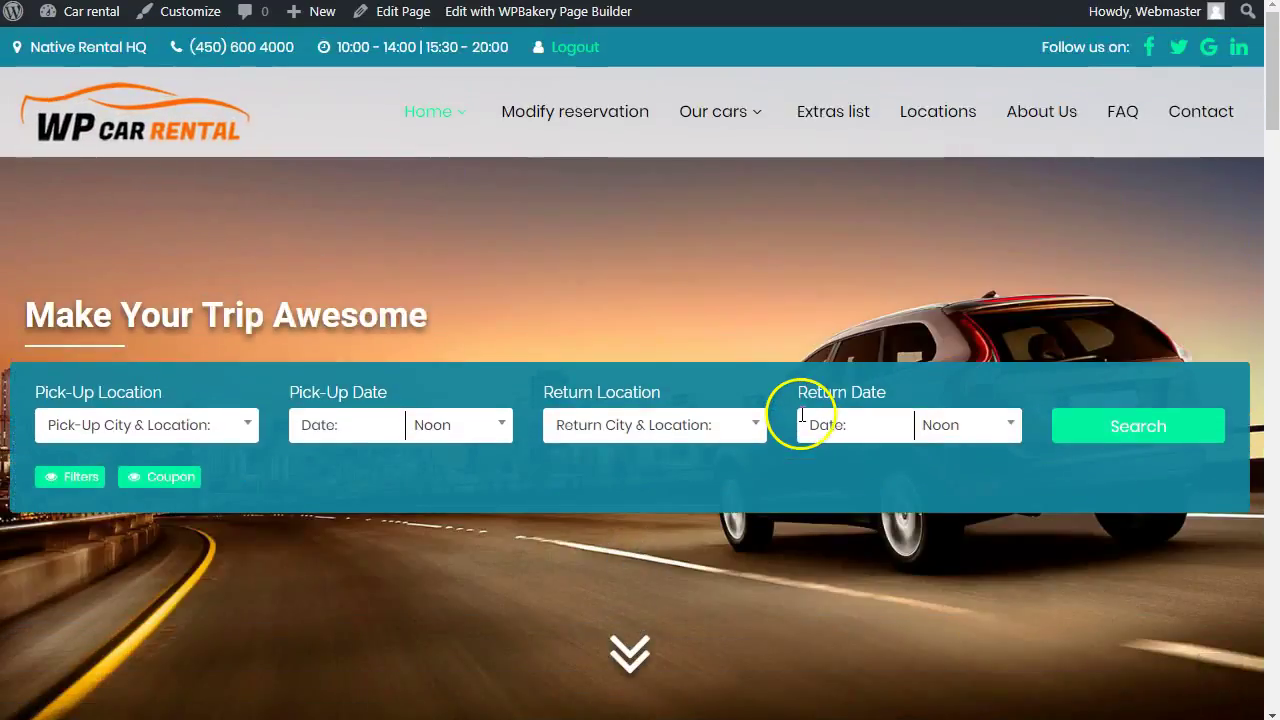